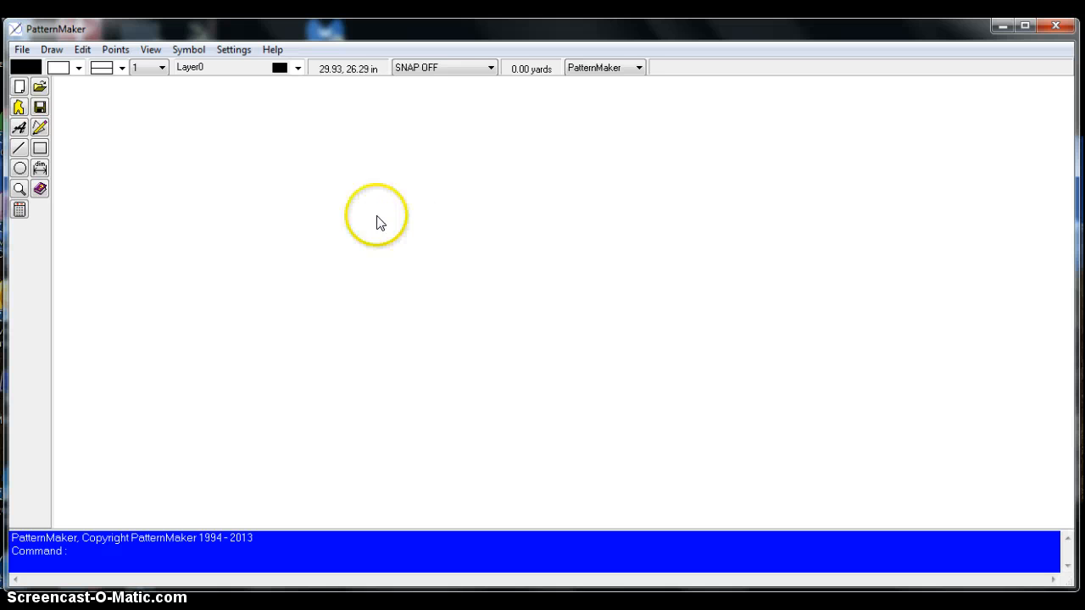
# Step: Set the drawing colour to dark blue and the fill pattern to diagonal crosshatch
pyautogui.click(24, 68)
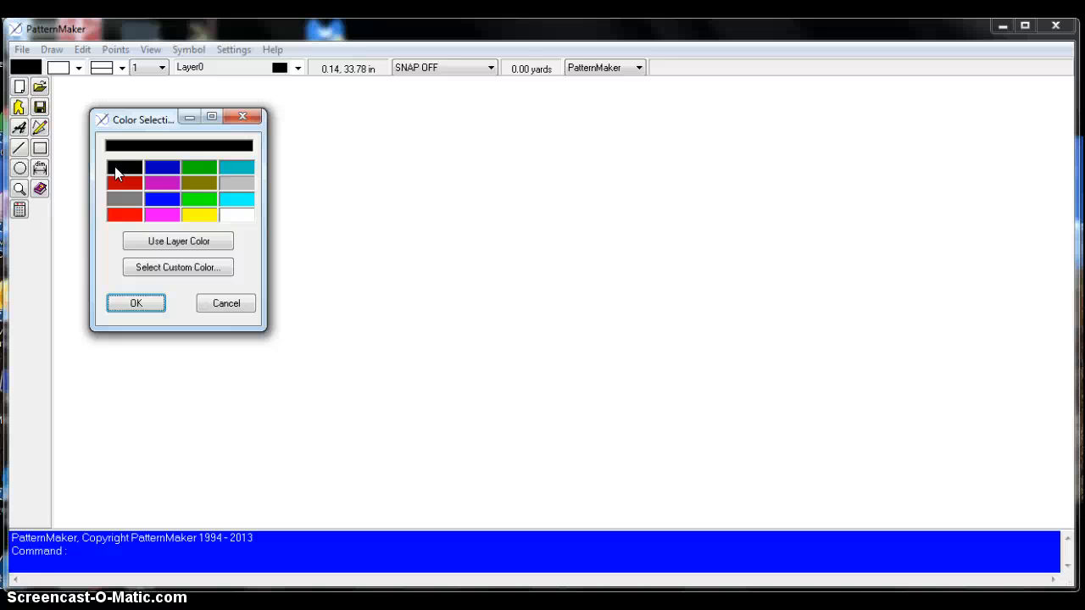
pyautogui.click(116, 147)
pyautogui.click(154, 165)
pyautogui.click(138, 303)
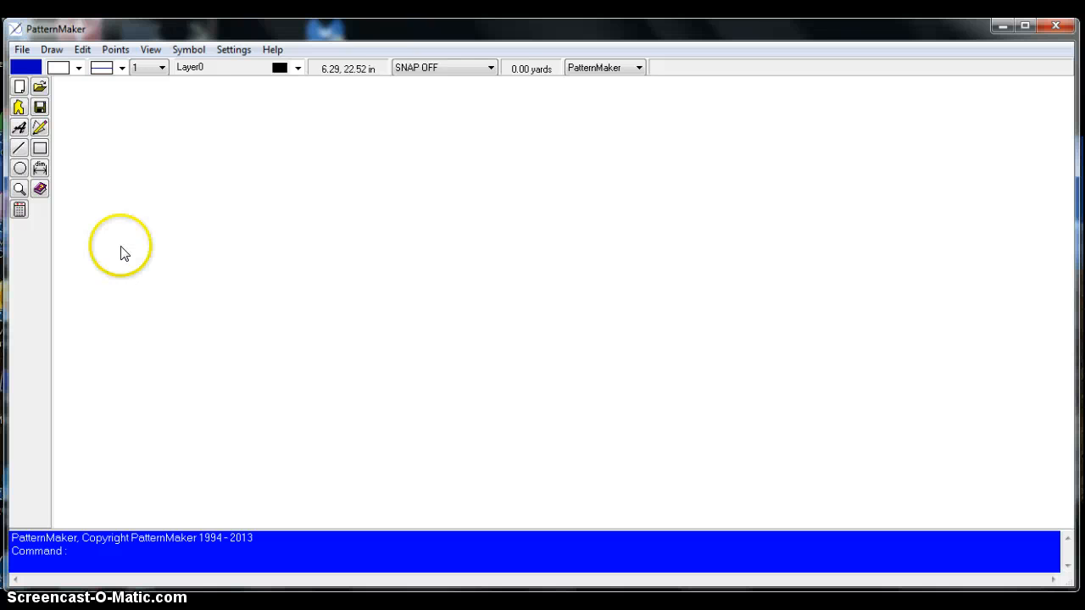
pyautogui.click(57, 67)
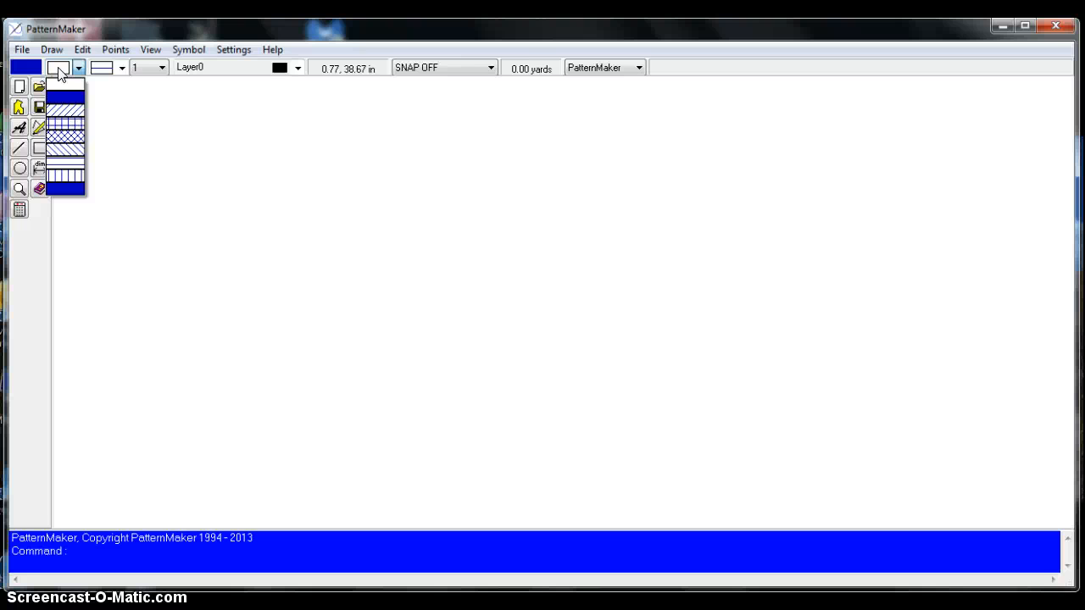
pyautogui.click(65, 136)
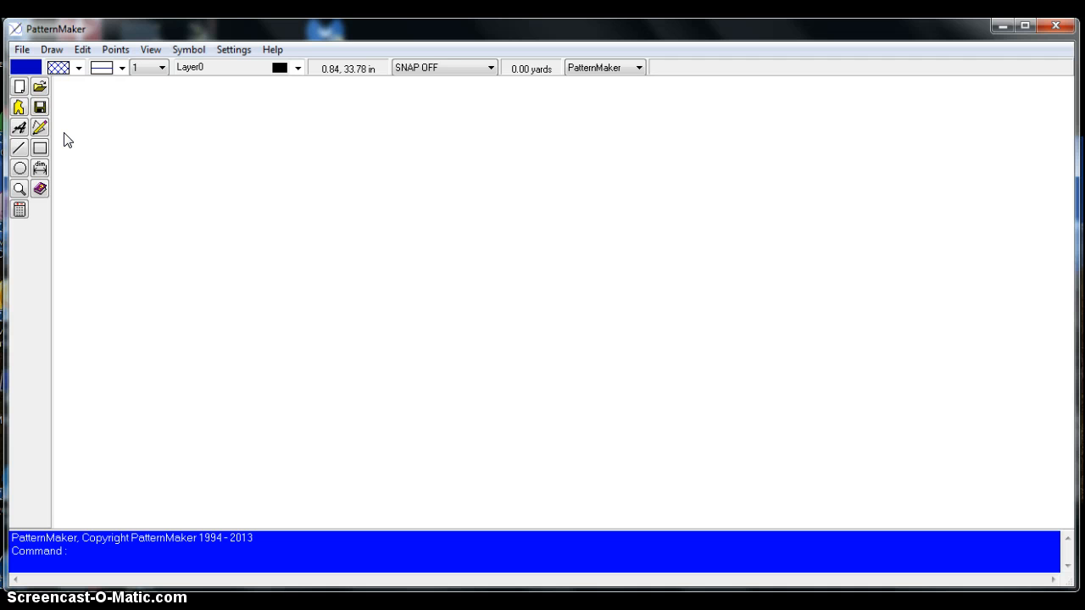
# Step: Draw a large circle near the centre of the blank drawing area and deselect it
pyautogui.click(19, 170)
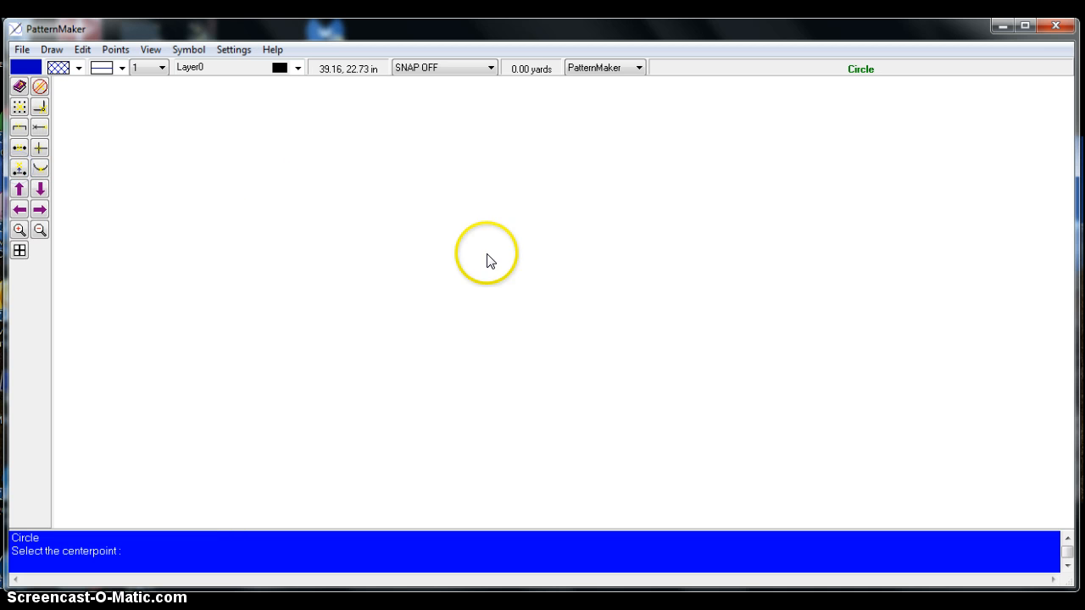
pyautogui.click(425, 270)
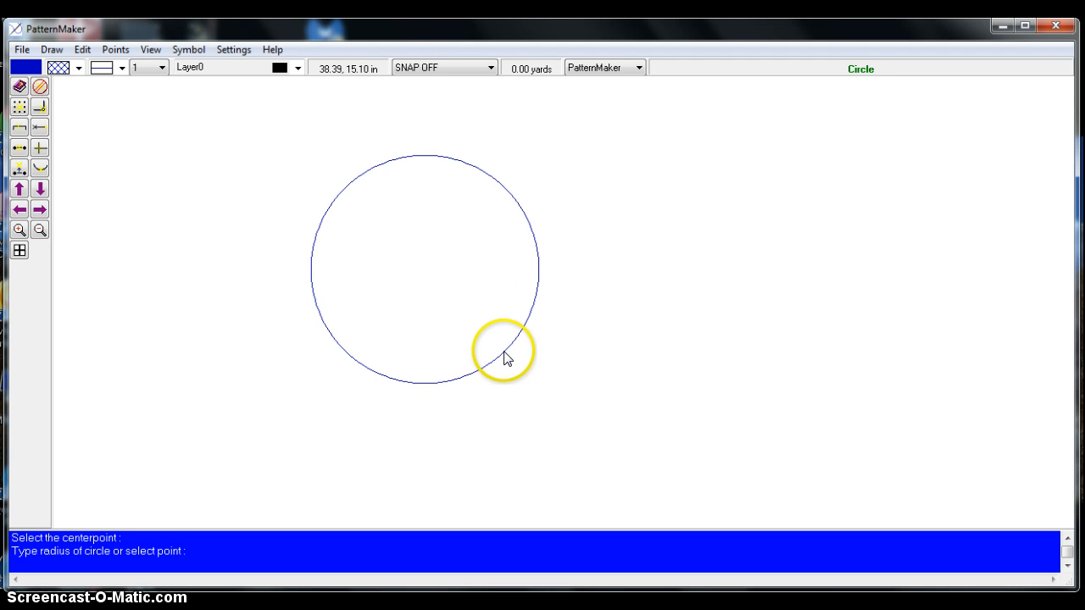
pyautogui.click(504, 356)
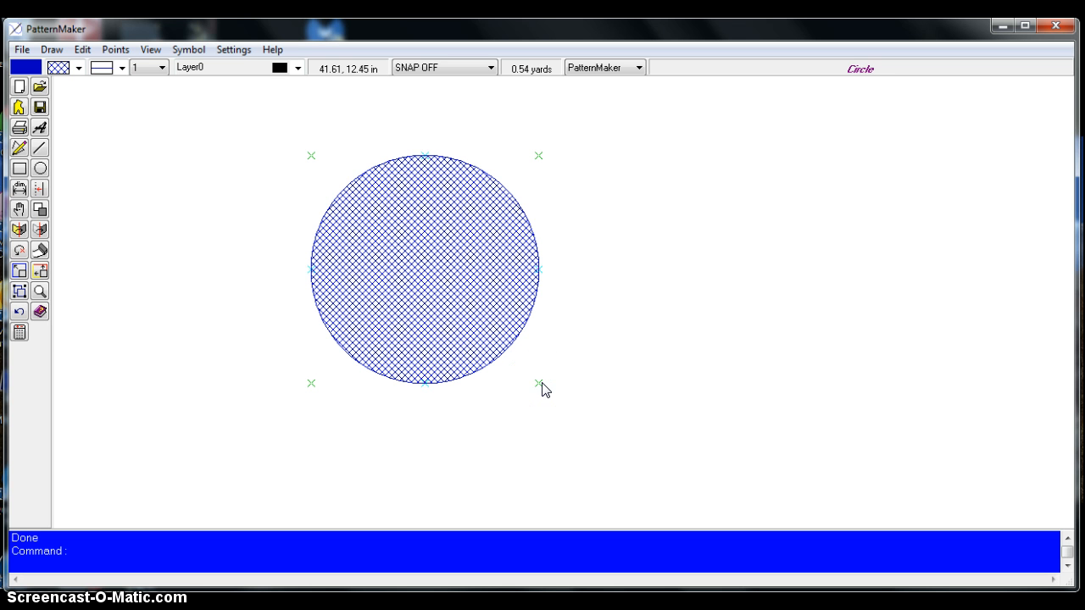
pyautogui.press('Escape')
# Step: Set the fill to solid and place four dots in a vertical row to the left of the circle
pyautogui.click(78, 70)
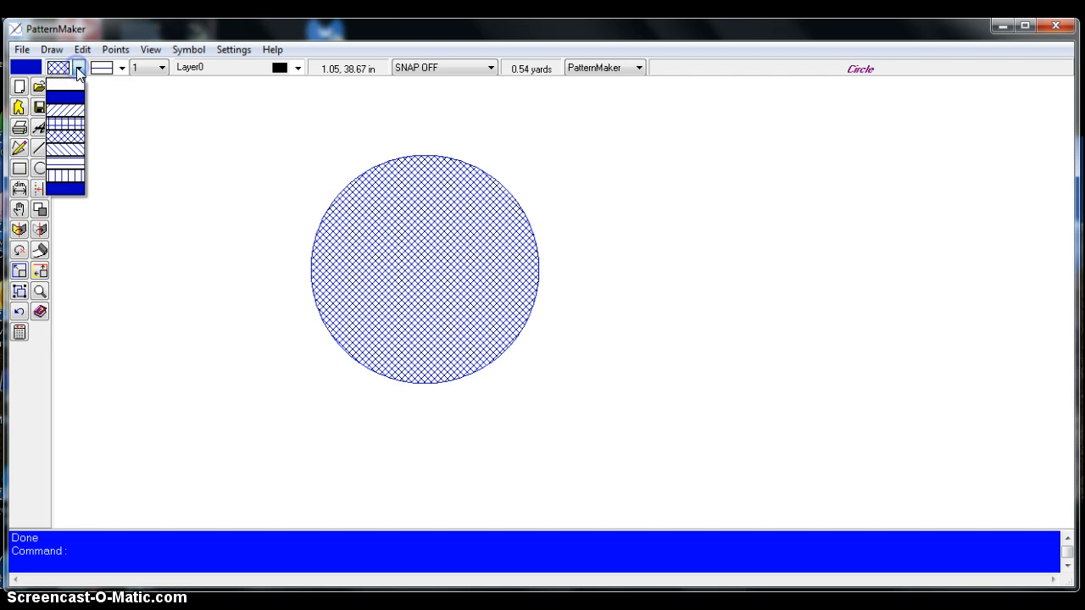
pyautogui.click(73, 96)
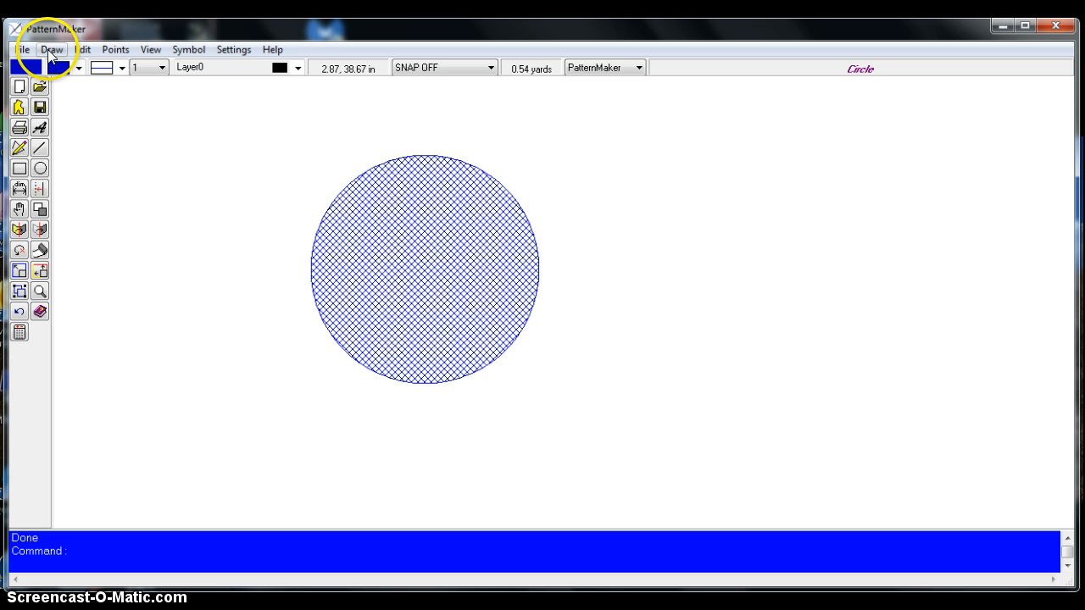
pyautogui.click(50, 51)
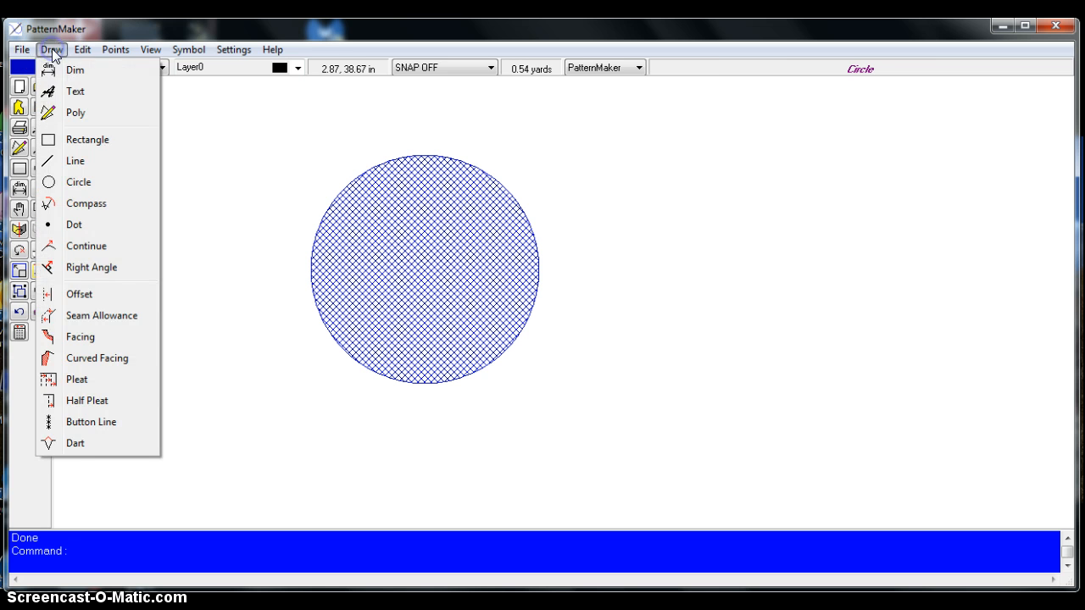
pyautogui.click(81, 224)
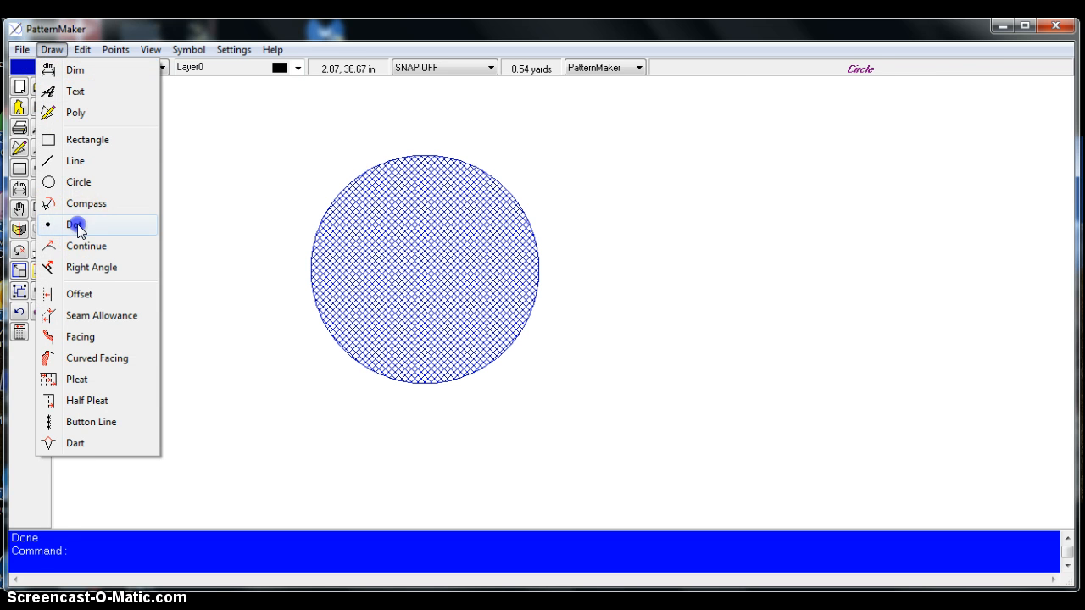
pyautogui.click(226, 172)
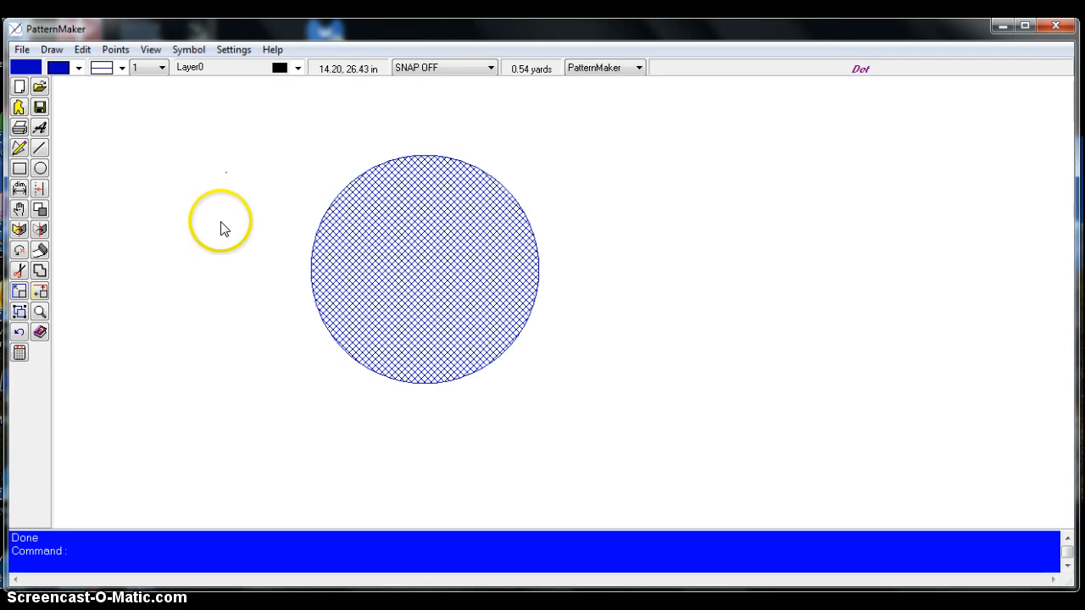
pyautogui.click(224, 210)
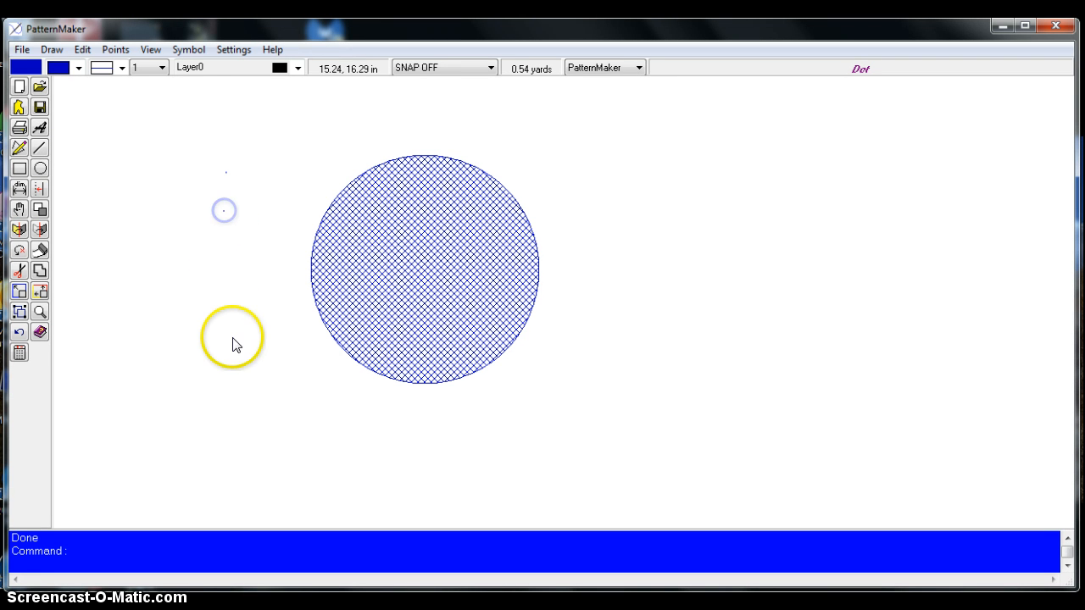
pyautogui.click(226, 259)
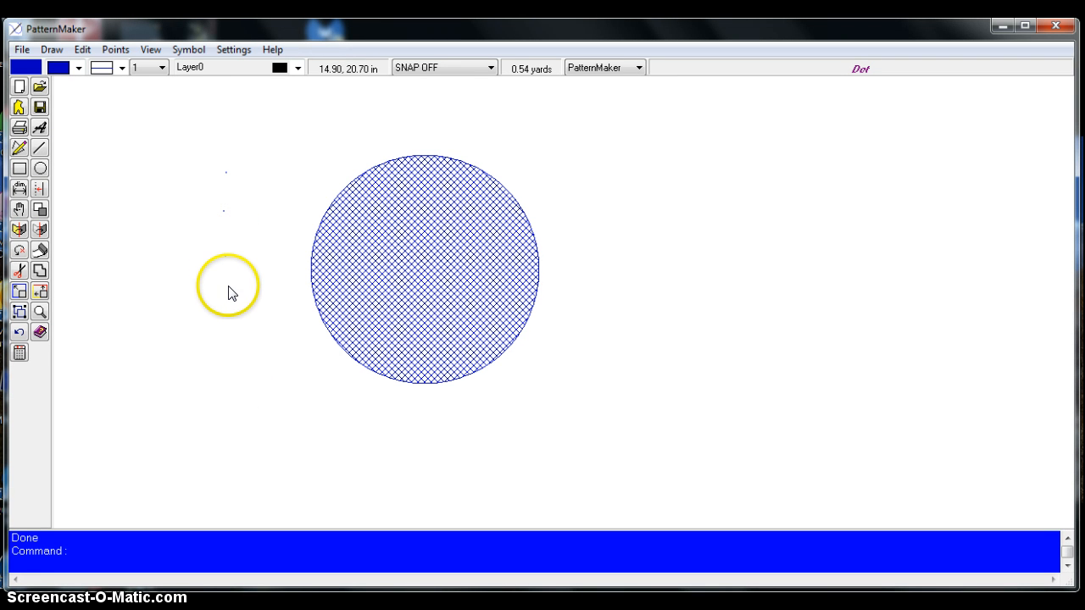
pyautogui.click(225, 288)
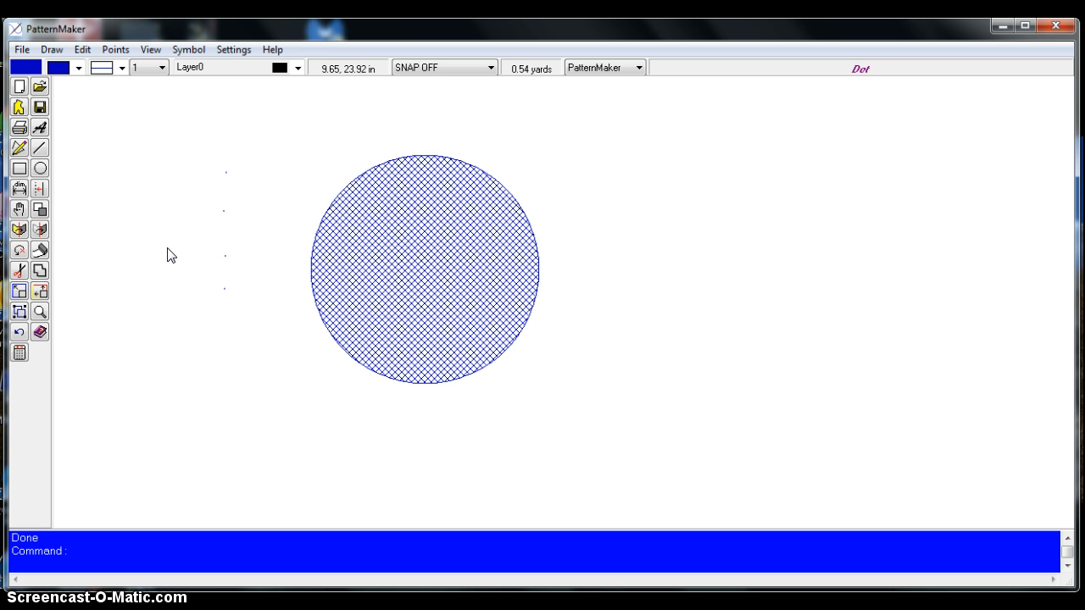
pyautogui.press('Home')
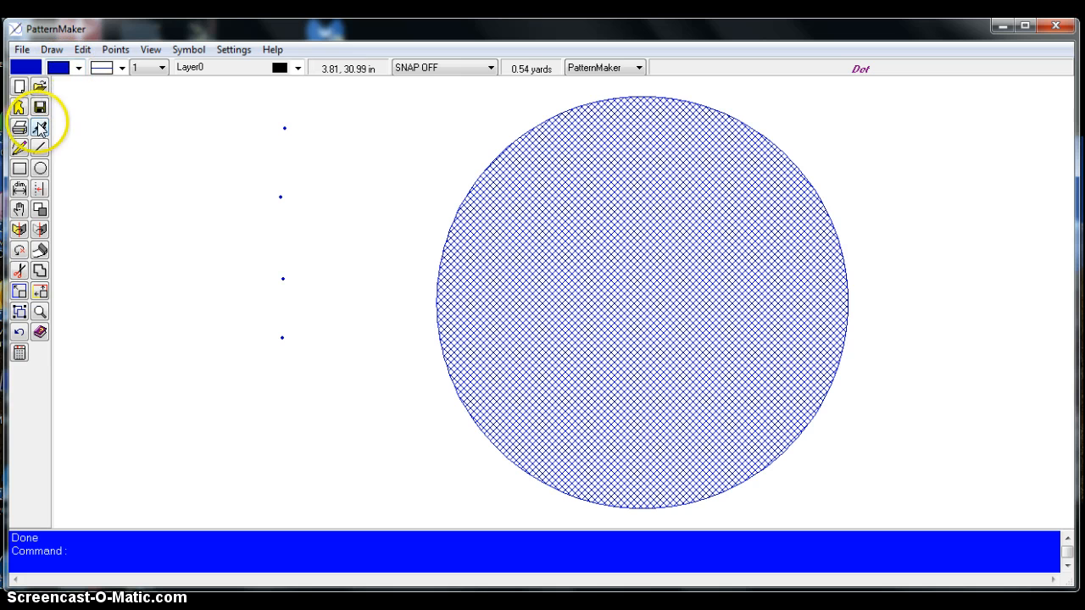
pyautogui.click(122, 68)
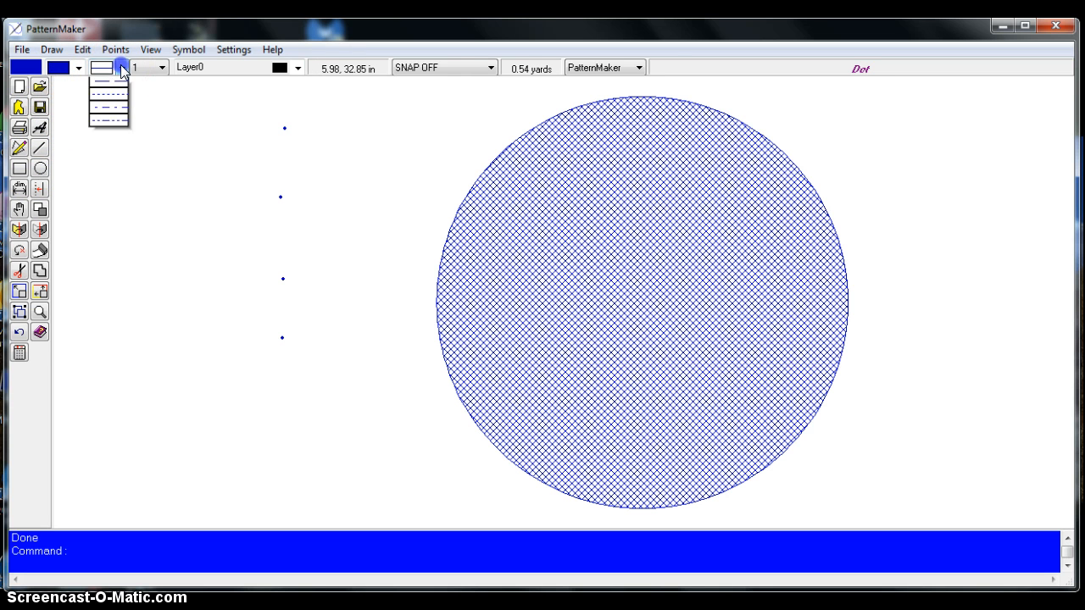
pyautogui.click(121, 67)
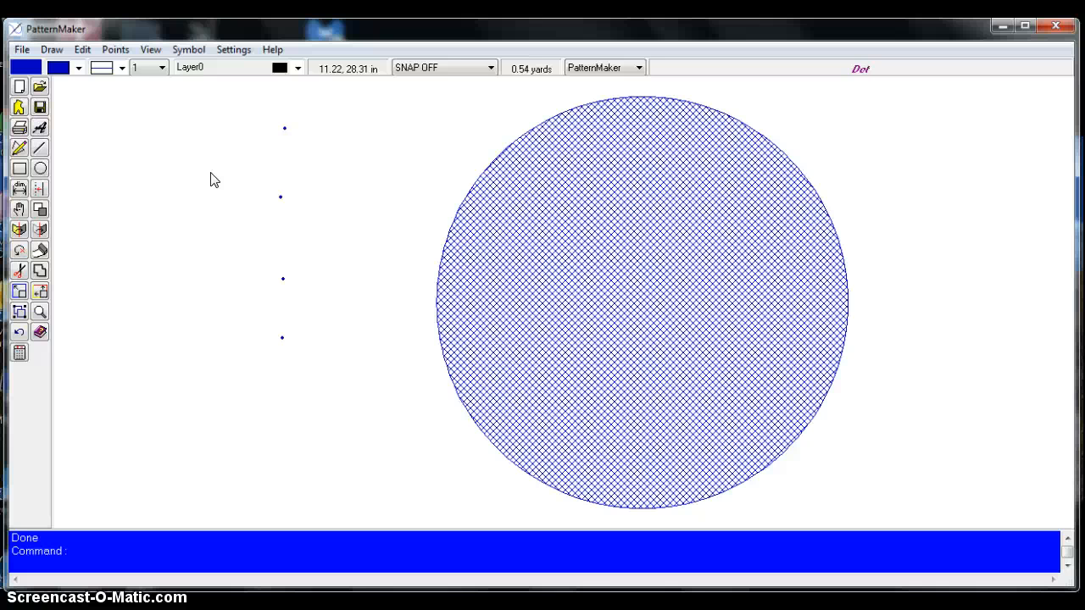
# Step: Open the Backsloper.pat pattern, discarding the current drawing without saving
pyautogui.click(22, 51)
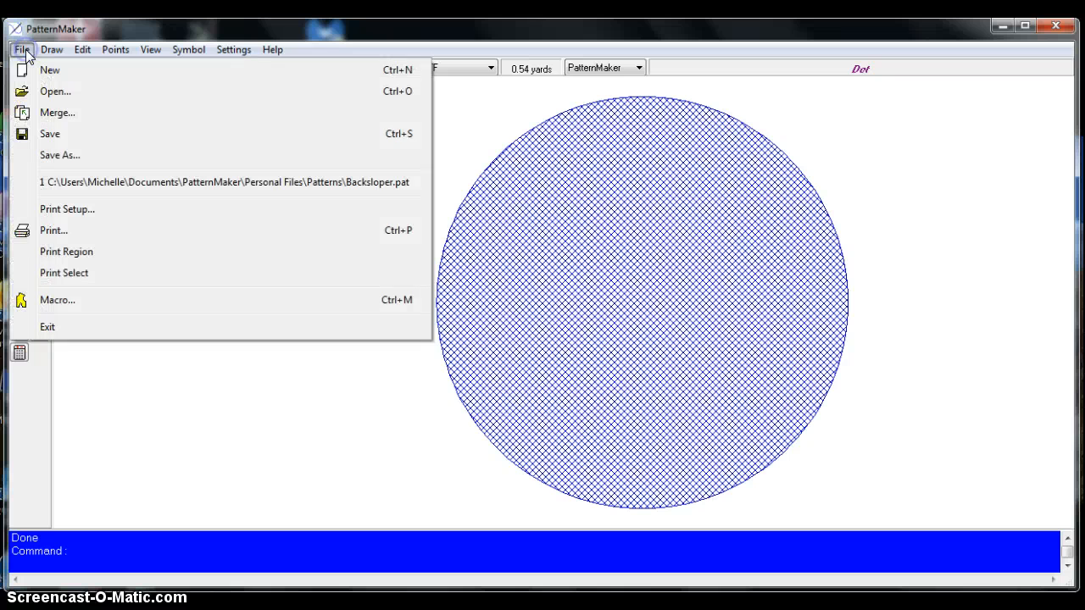
pyautogui.click(53, 93)
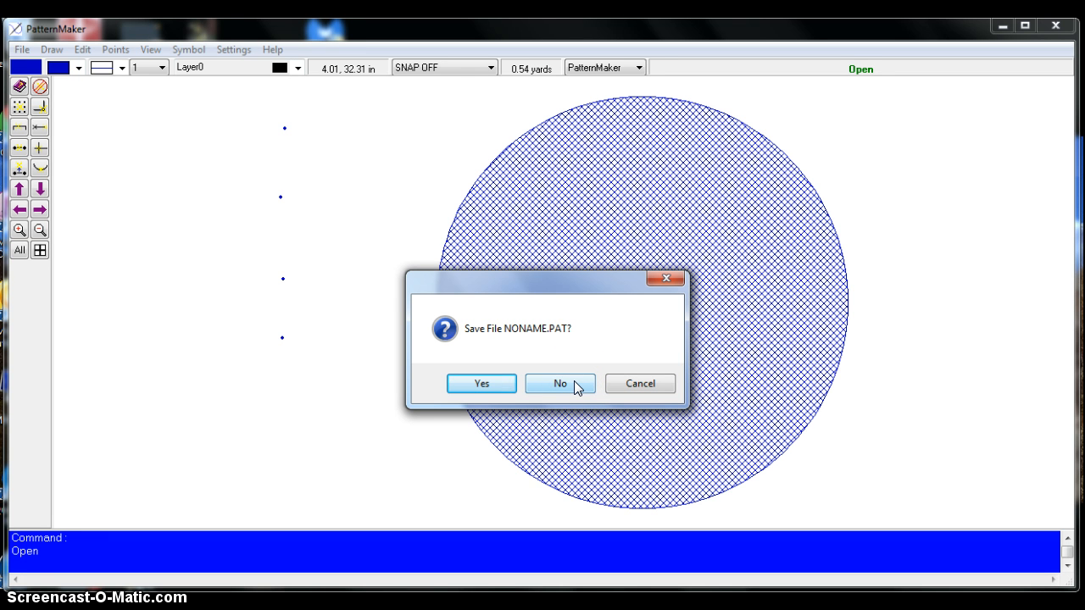
pyautogui.click(560, 384)
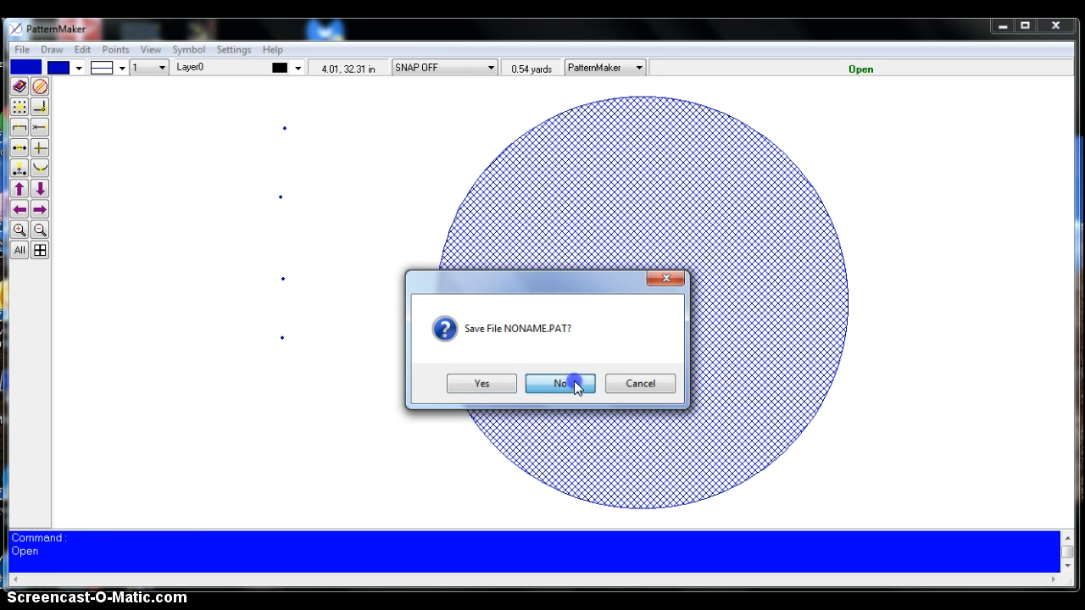
pyautogui.click(342, 207)
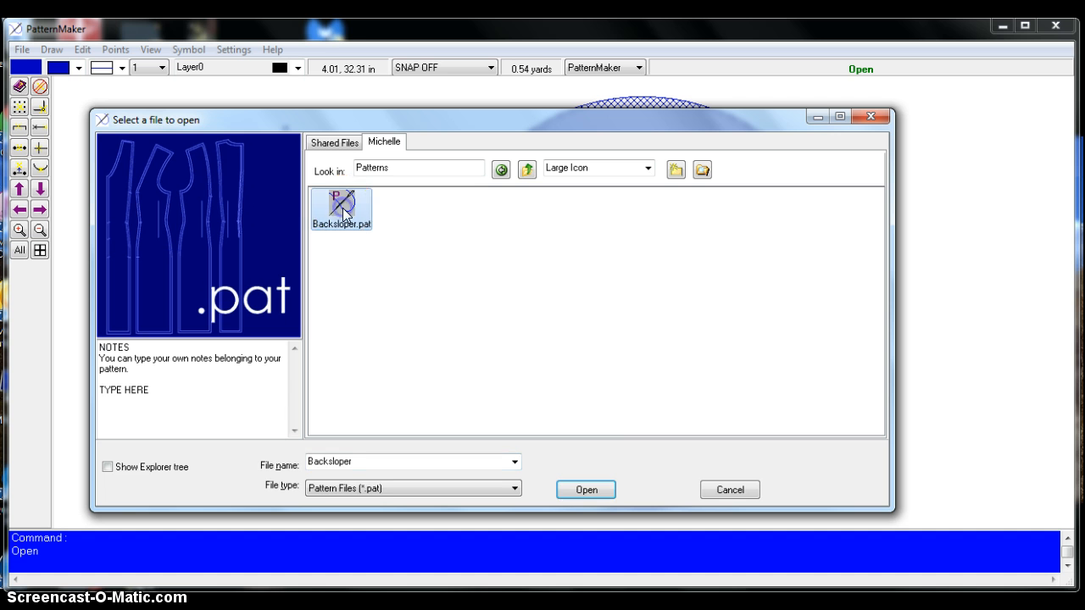
pyautogui.click(597, 490)
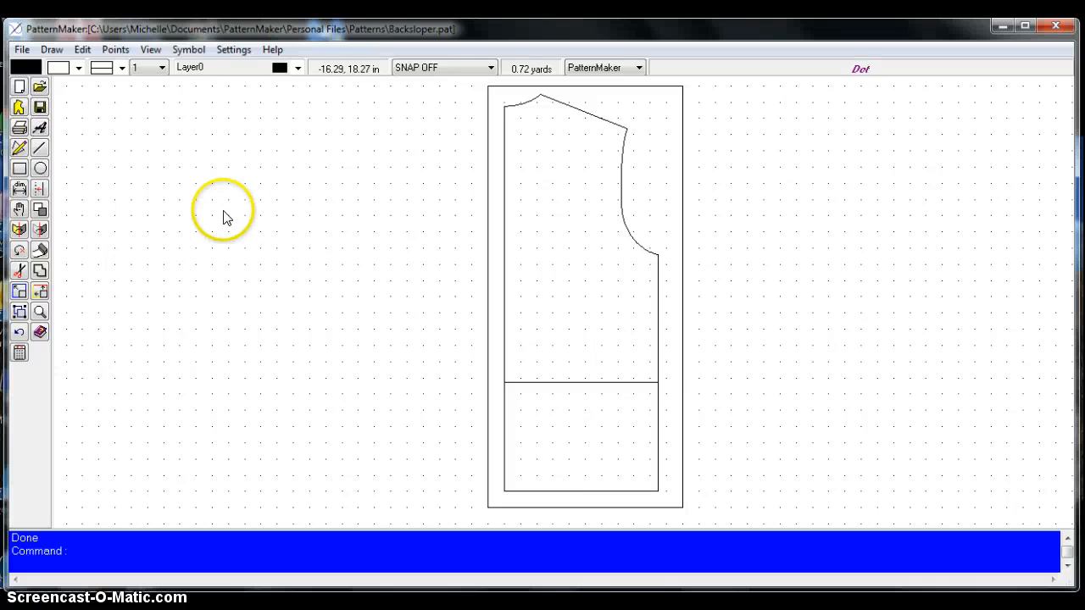
# Step: Set the drawing colour to dark blue in the back sloper pattern
pyautogui.click(26, 68)
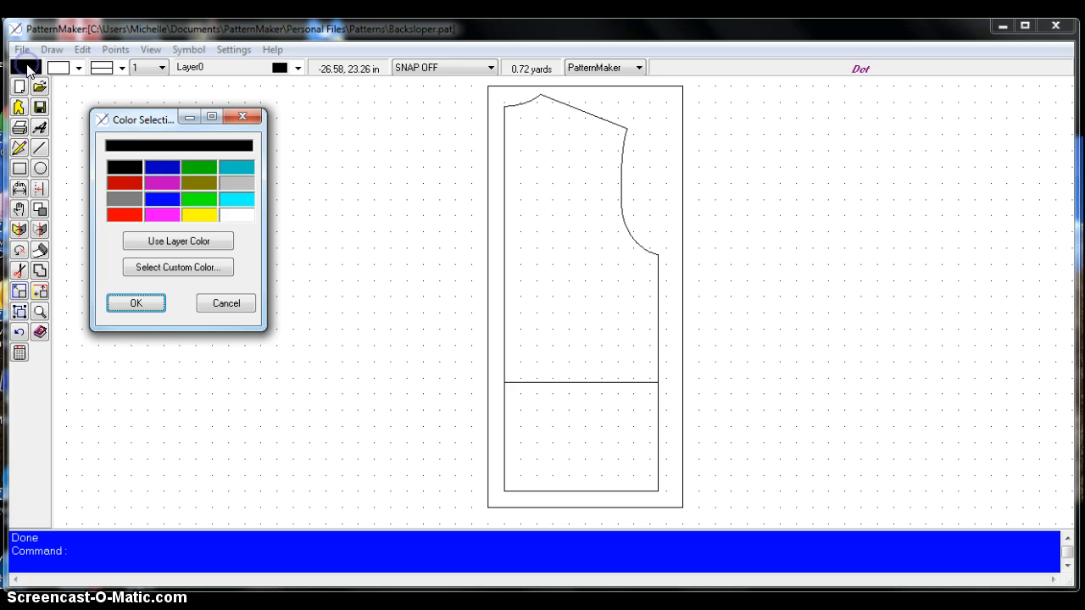
pyautogui.click(158, 167)
pyautogui.click(136, 302)
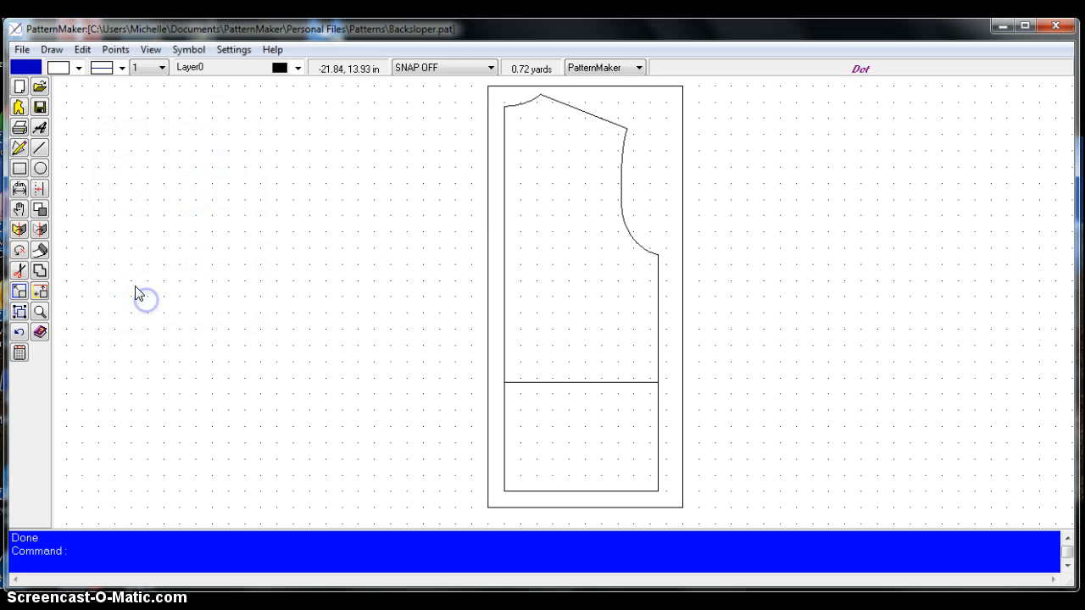
# Step: Dimension the sloper's long straight edge from neckline to hem with endpoint snapping, placing the label just inside the edge
pyautogui.click(20, 190)
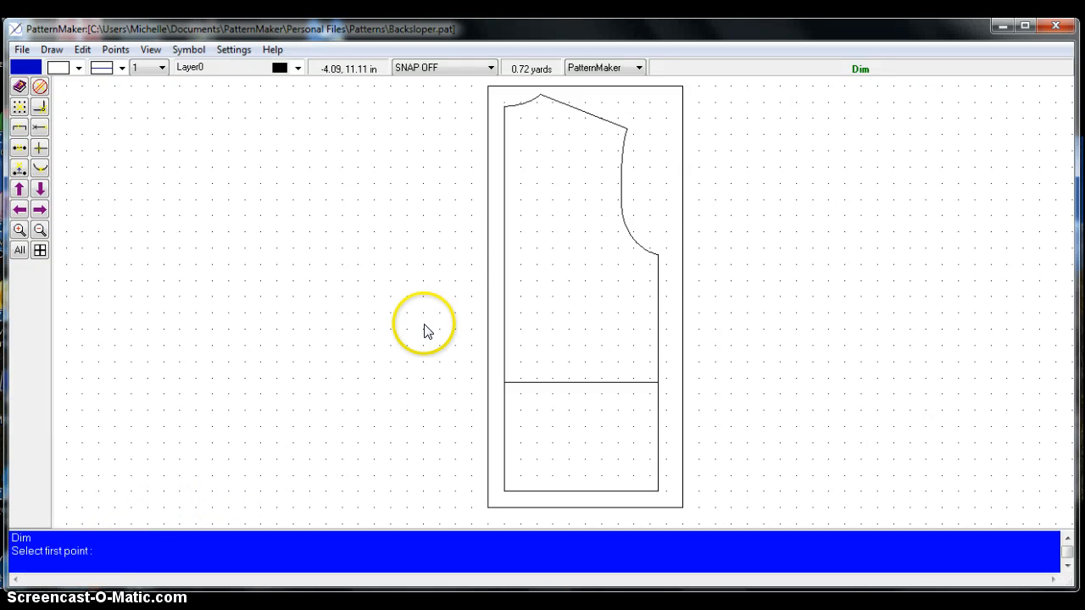
pyautogui.click(461, 272)
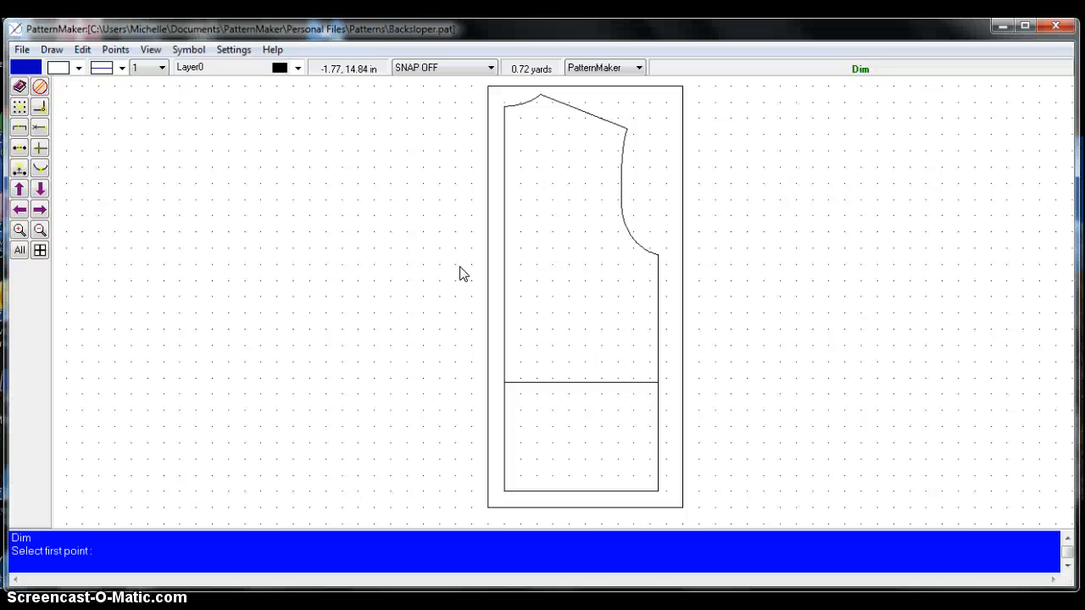
pyautogui.click(40, 107)
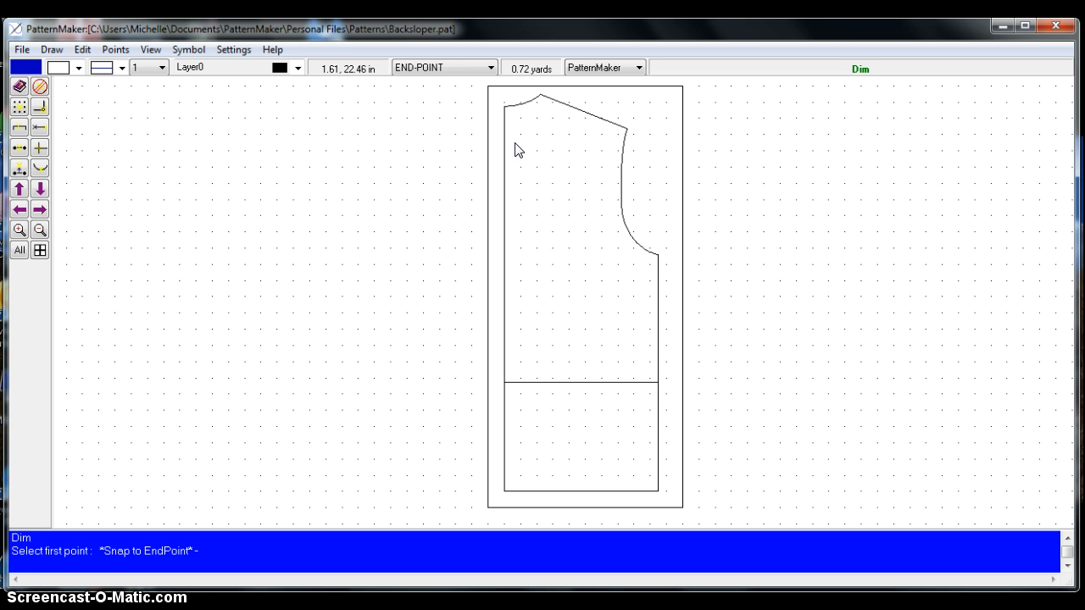
pyautogui.click(506, 110)
pyautogui.click(506, 110)
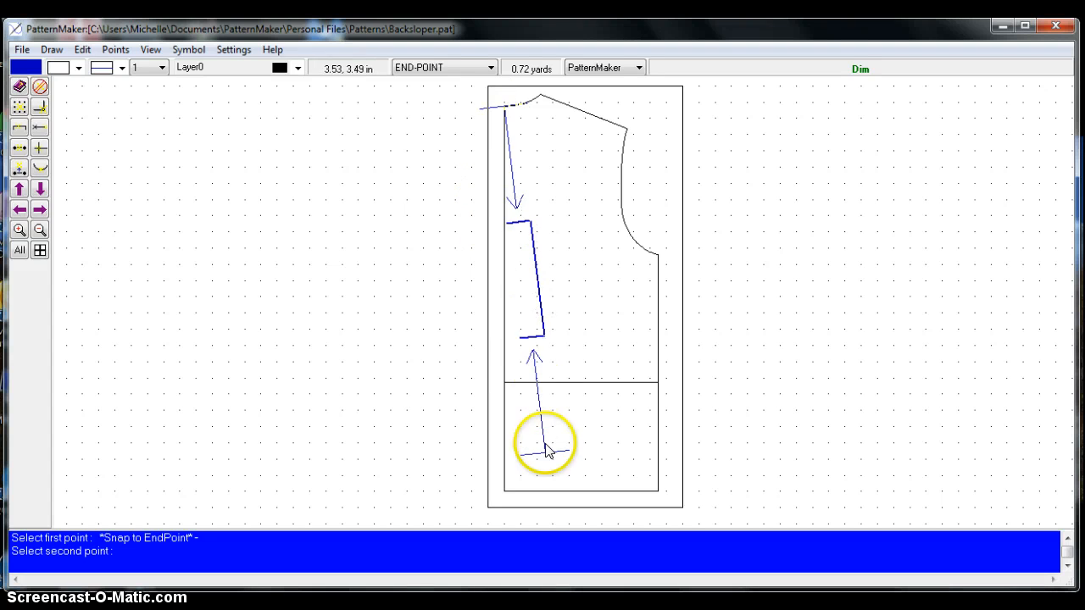
pyautogui.click(505, 494)
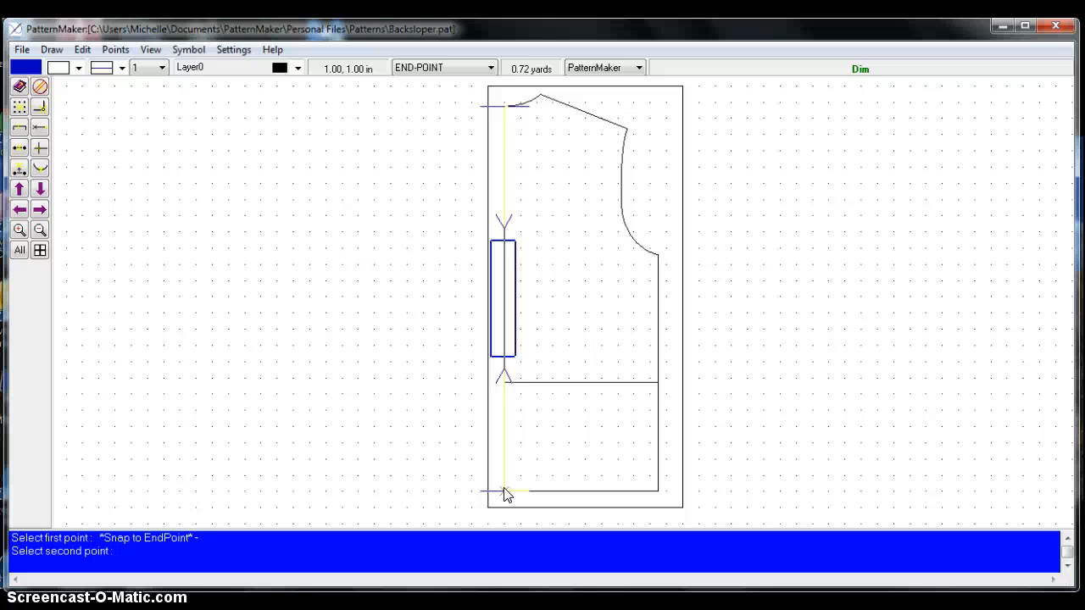
pyautogui.click(504, 493)
pyautogui.click(516, 489)
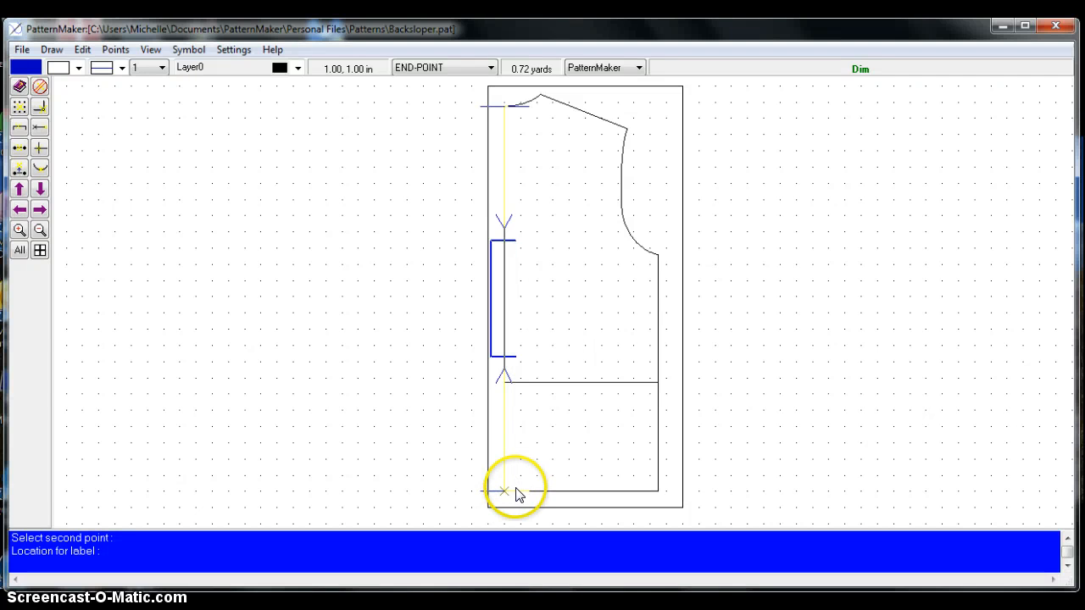
pyautogui.click(519, 365)
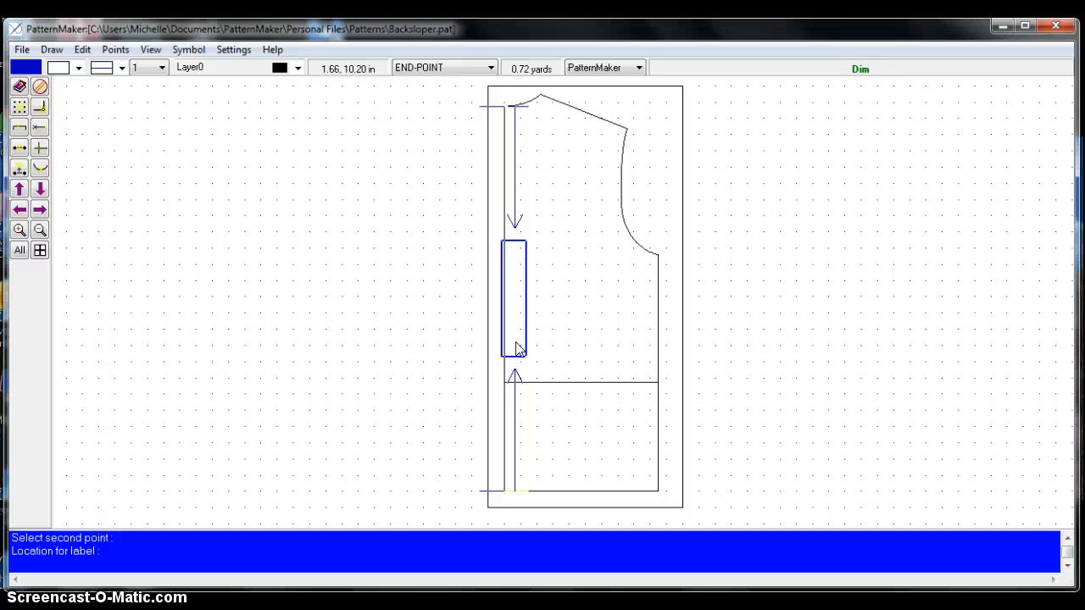
pyautogui.click(514, 343)
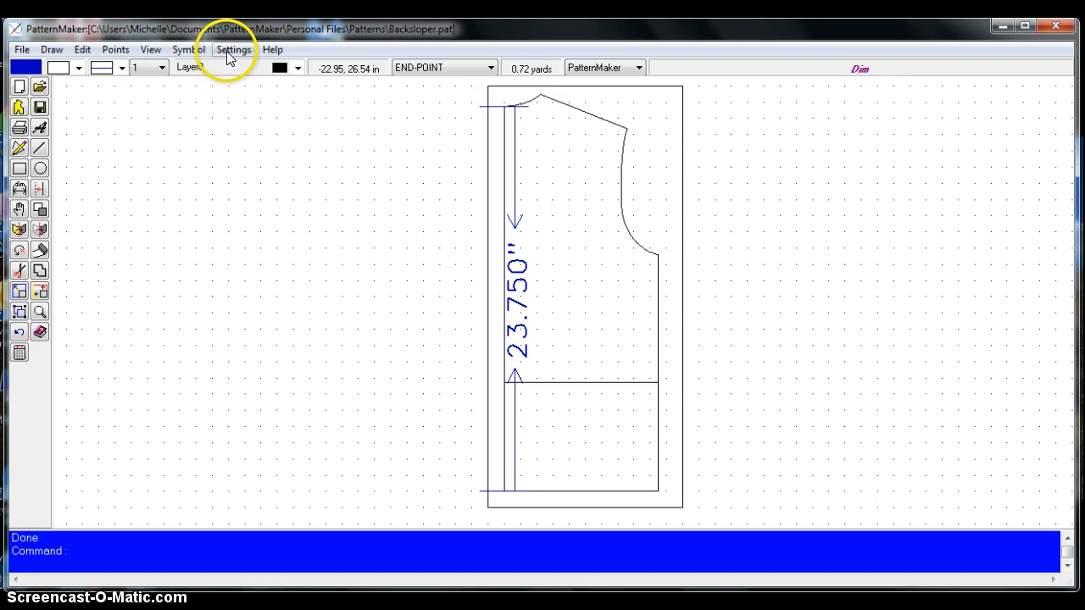
# Step: Set the dimension text size to .5 in the configuration options
pyautogui.click(51, 49)
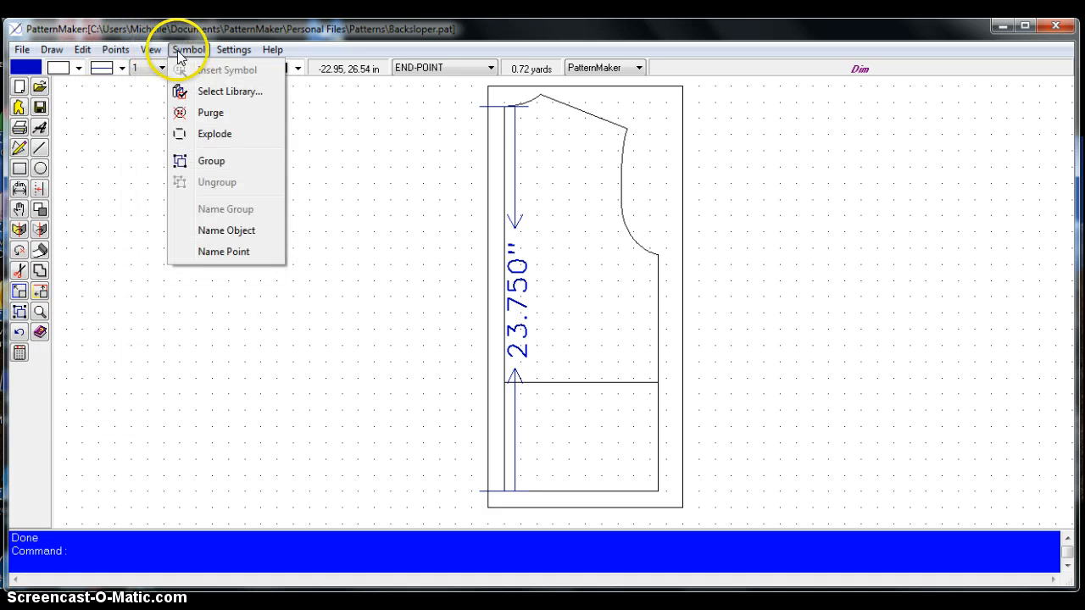
pyautogui.moveTo(227, 53)
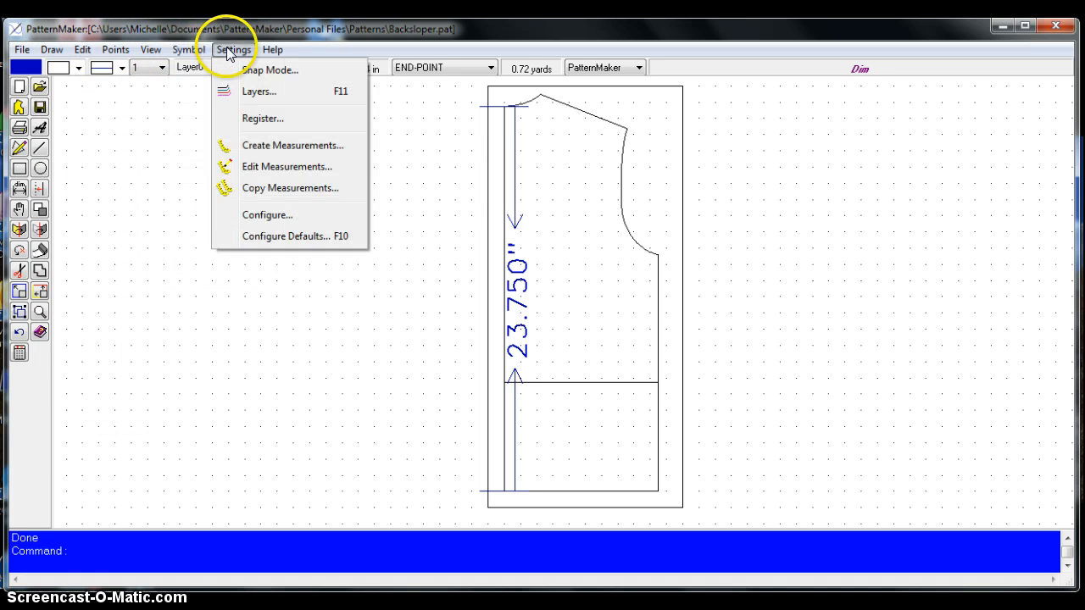
pyautogui.click(282, 216)
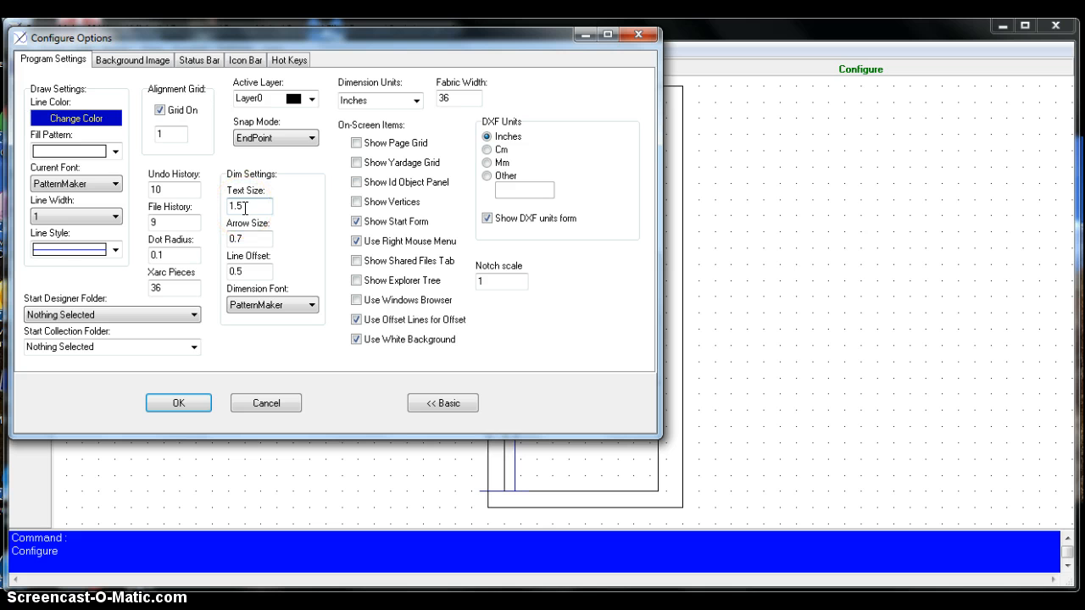
pyautogui.moveTo(244, 207); pyautogui.dragTo(231, 206)
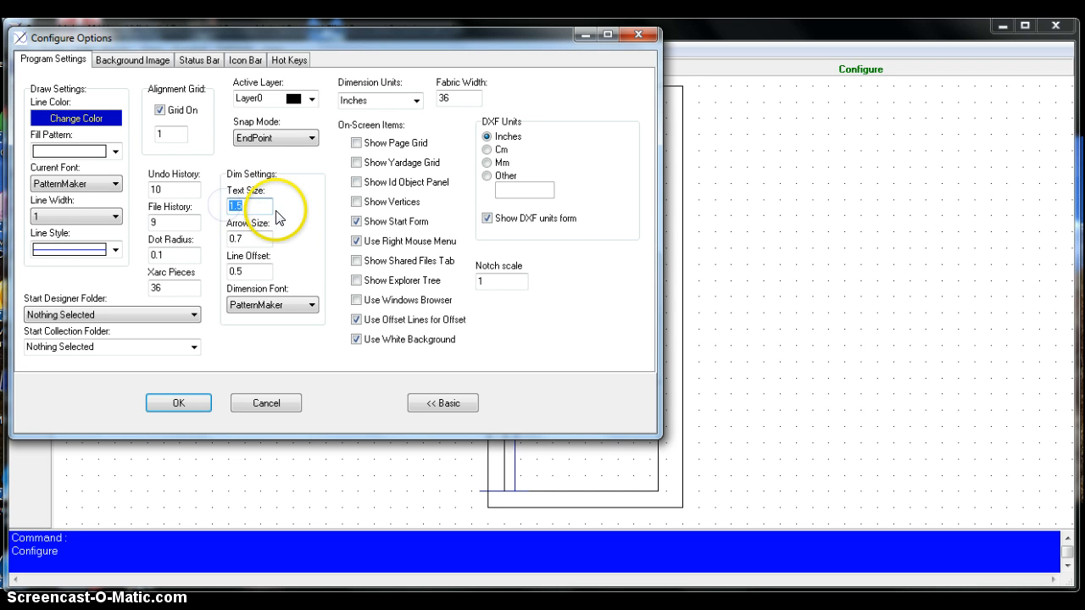
pyautogui.write('.5')
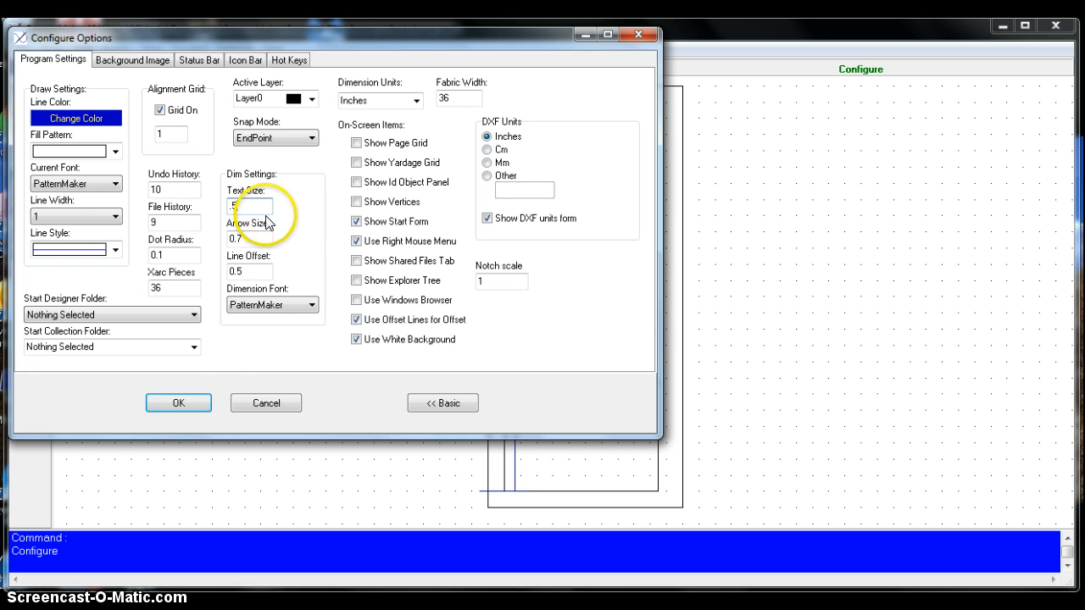
pyautogui.click(179, 403)
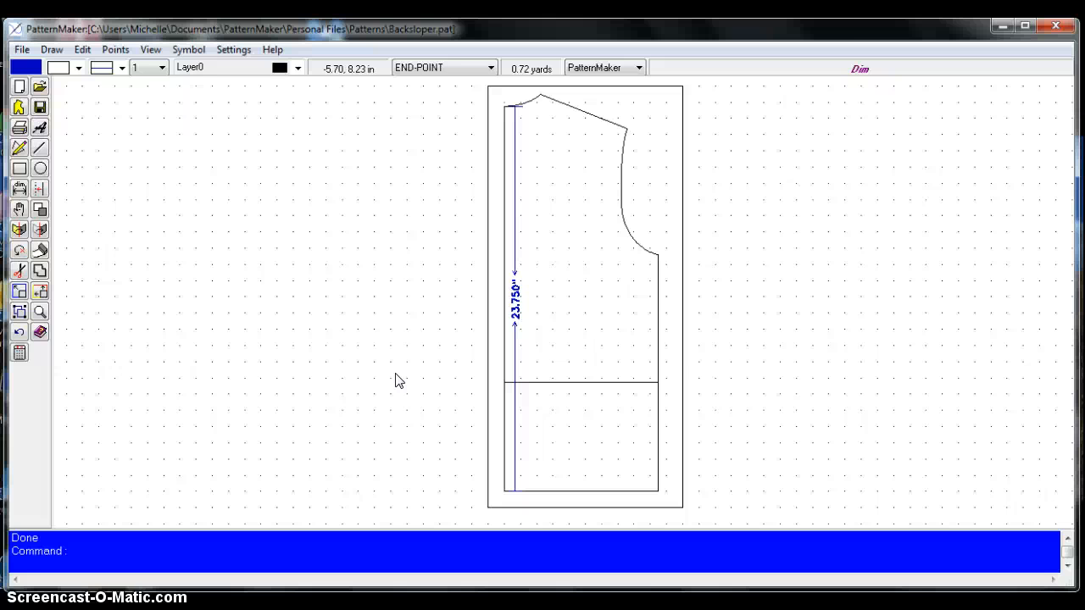
pyautogui.click(116, 51)
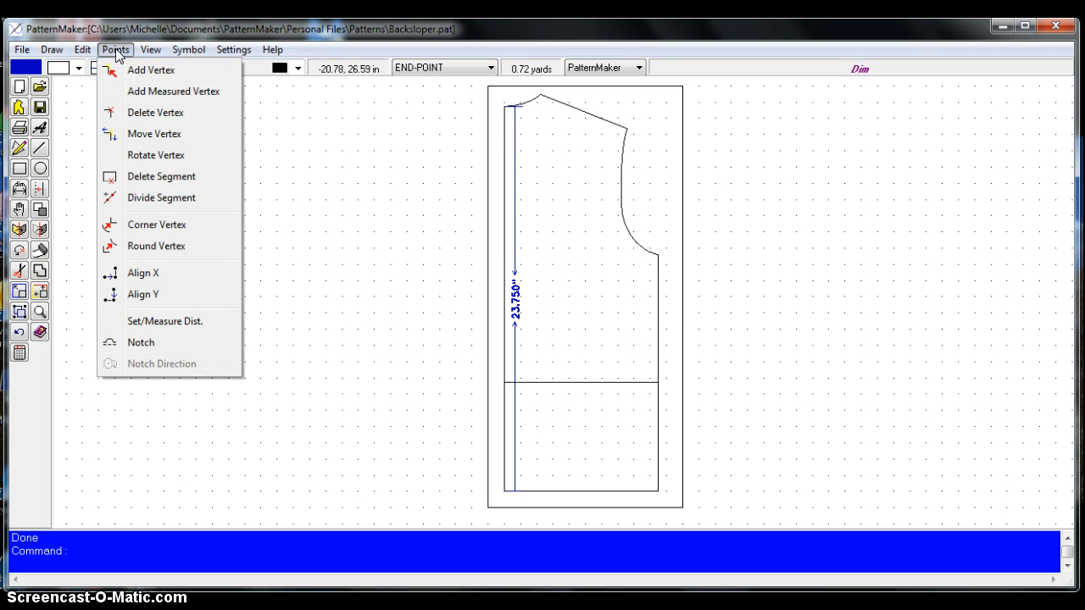
pyautogui.click(140, 134)
pyautogui.click(507, 108)
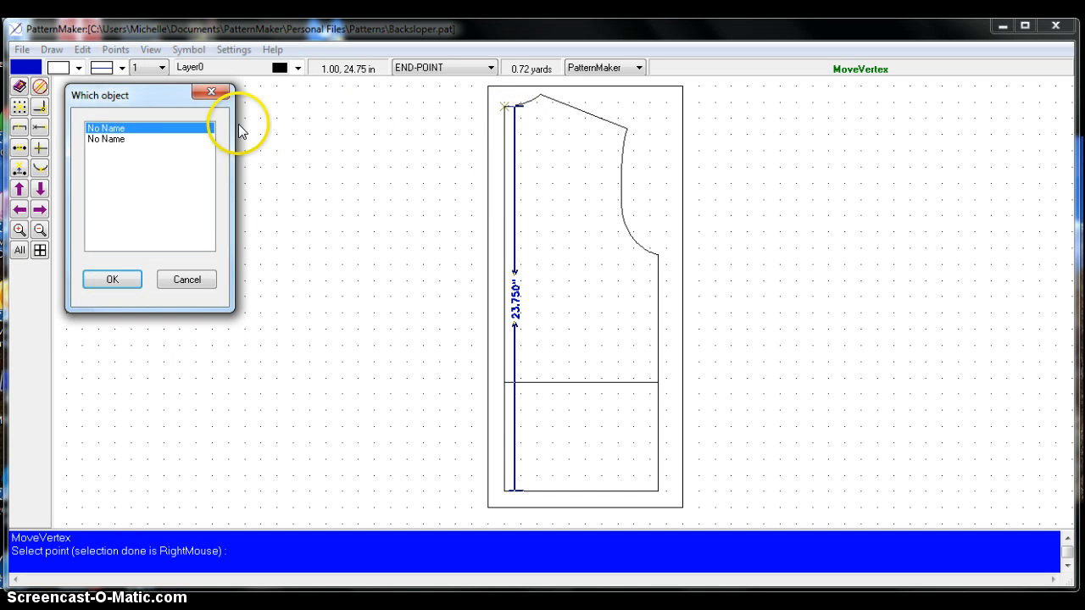
pyautogui.click(109, 280)
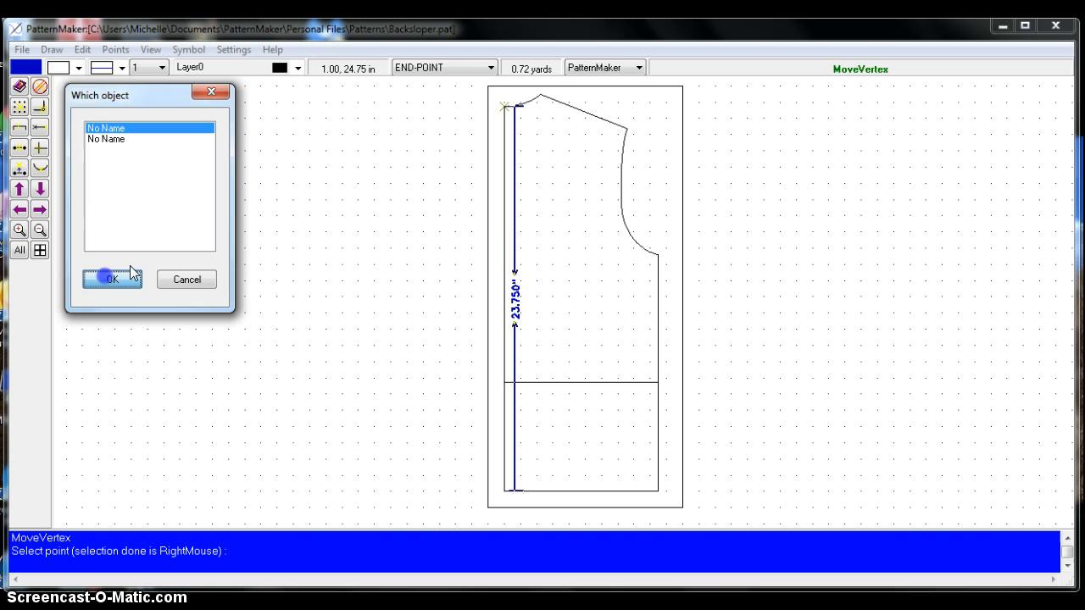
pyautogui.click(505, 126)
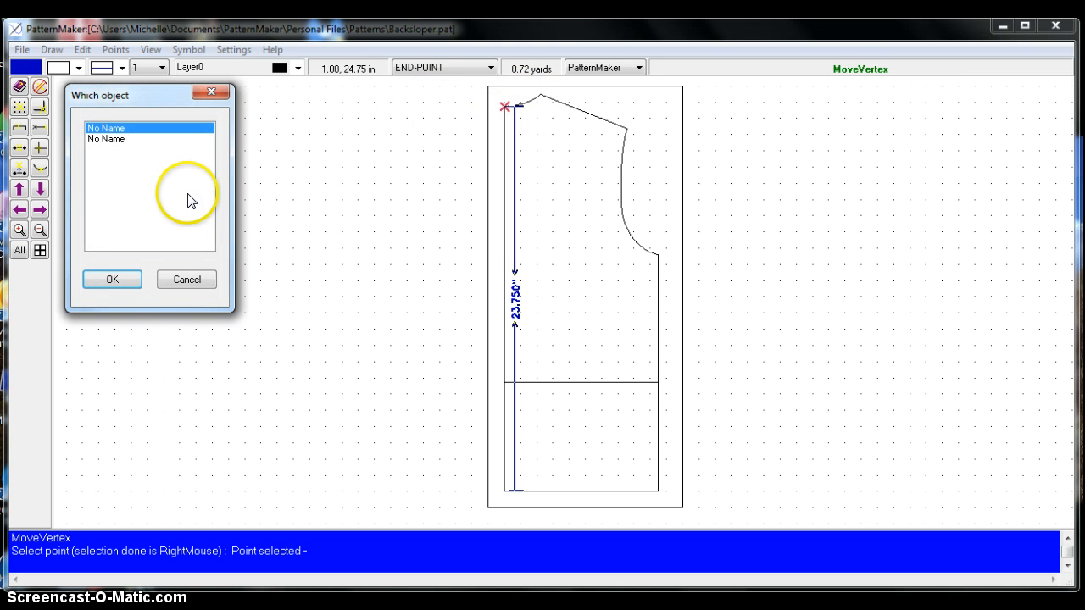
pyautogui.click(164, 285)
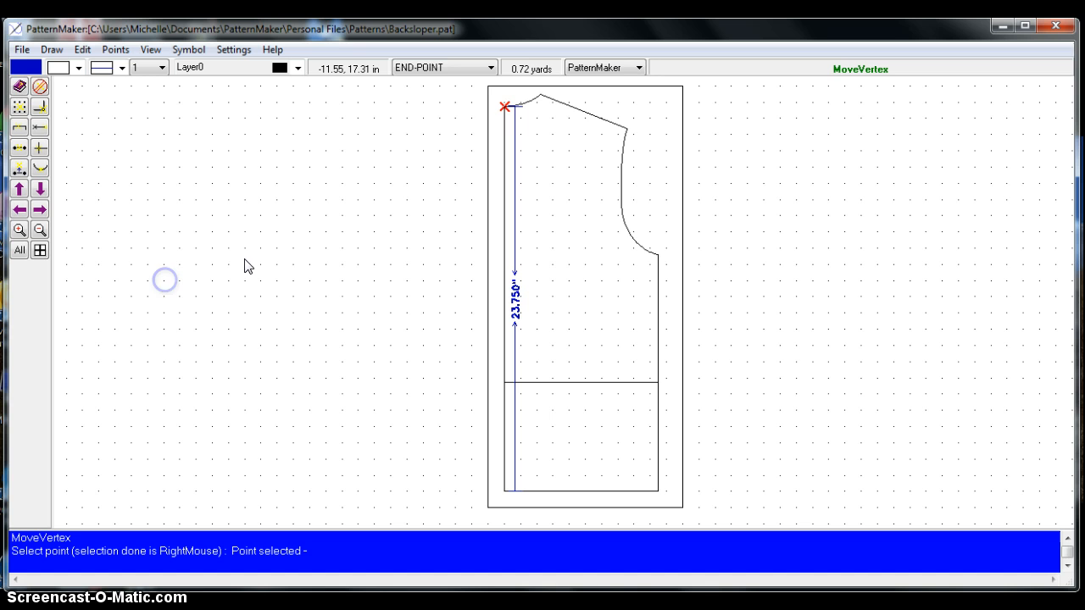
pyautogui.click(444, 130)
pyautogui.rightClick(446, 130)
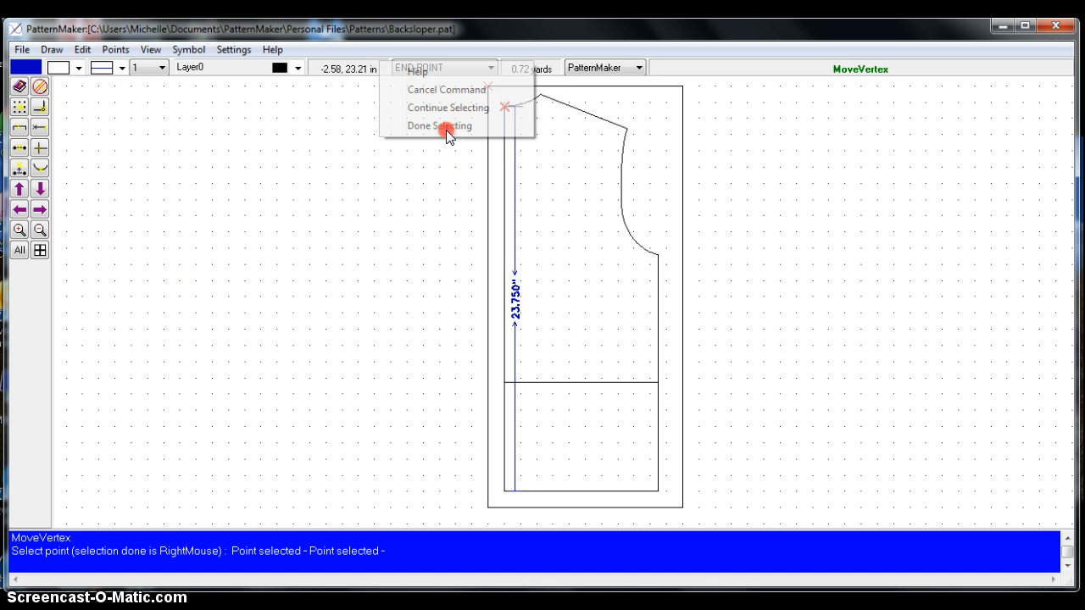
pyautogui.click(443, 89)
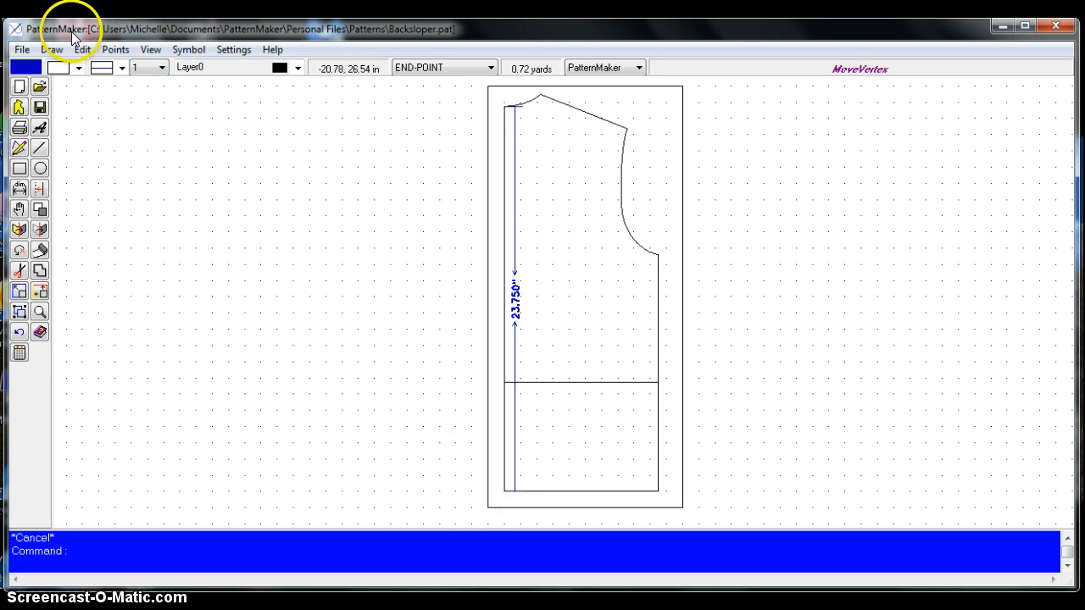
# Step: Move the dimension's hem-end vertex straight up by about 2.6 inches with Move Vertex, leaving the sloper outline's vertex unselected
pyautogui.click(505, 492)
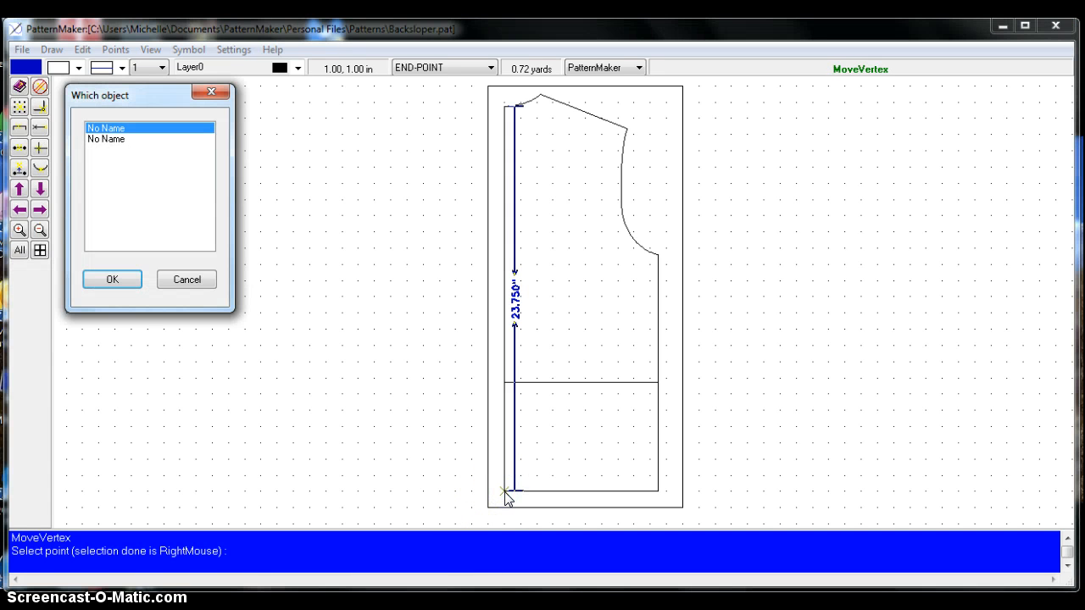
pyautogui.click(113, 280)
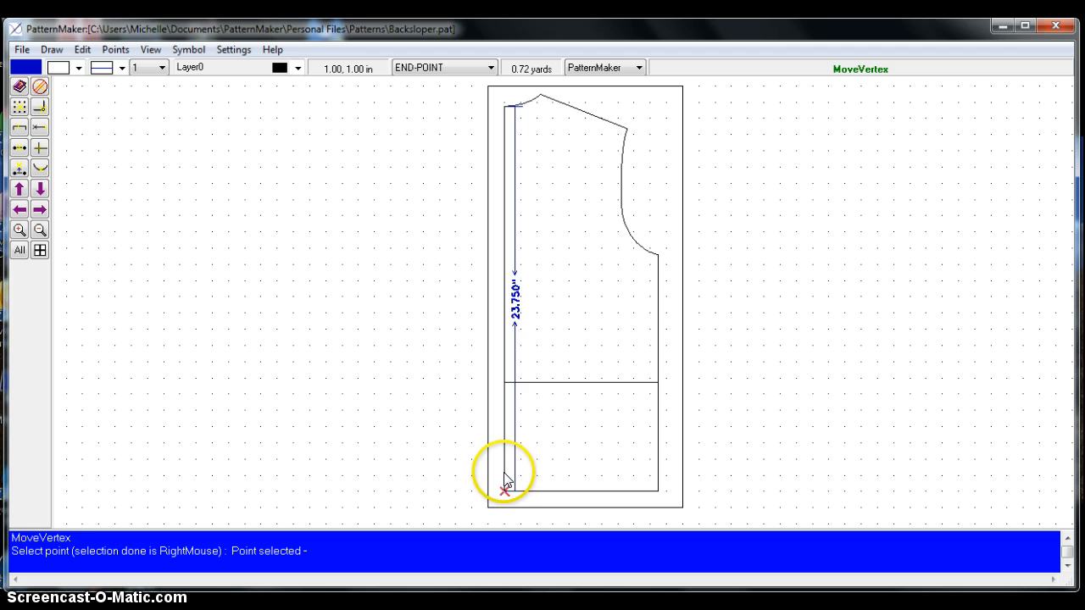
pyautogui.click(505, 480)
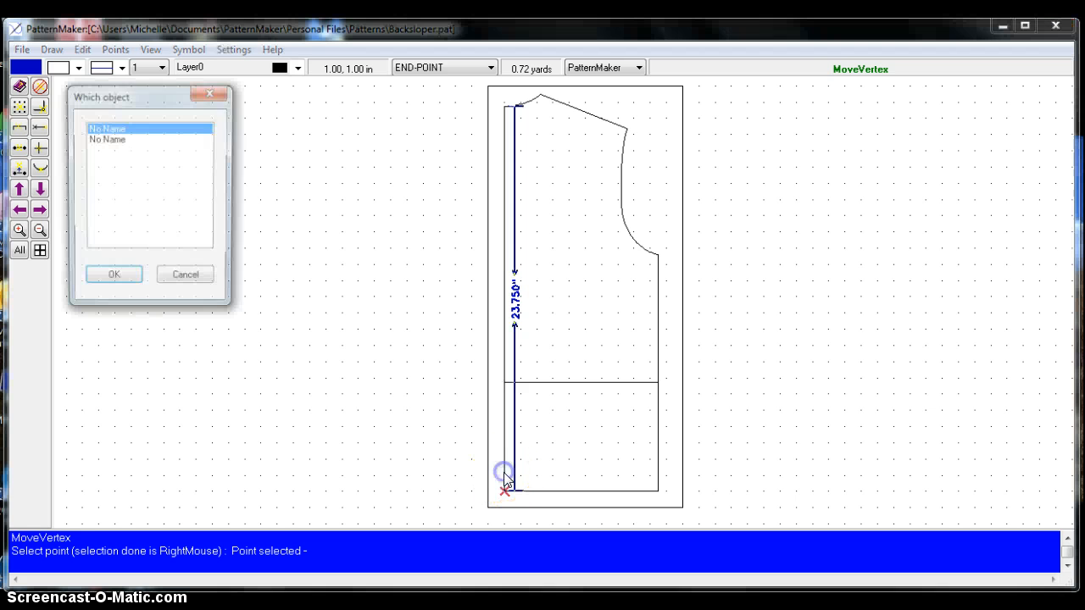
pyautogui.click(175, 280)
pyautogui.rightClick(129, 197)
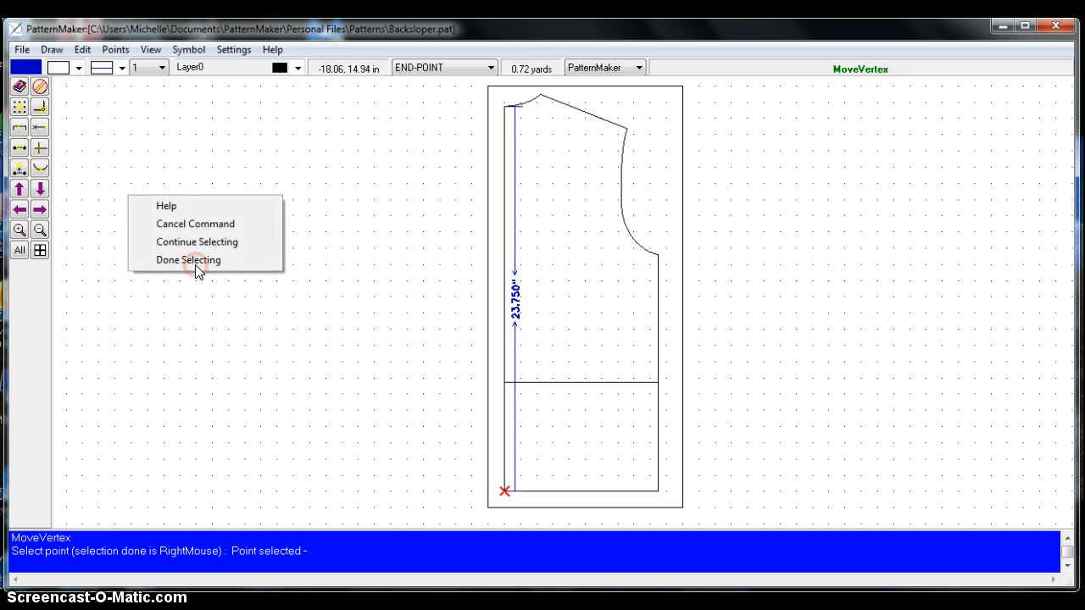
pyautogui.click(195, 263)
pyautogui.click(467, 490)
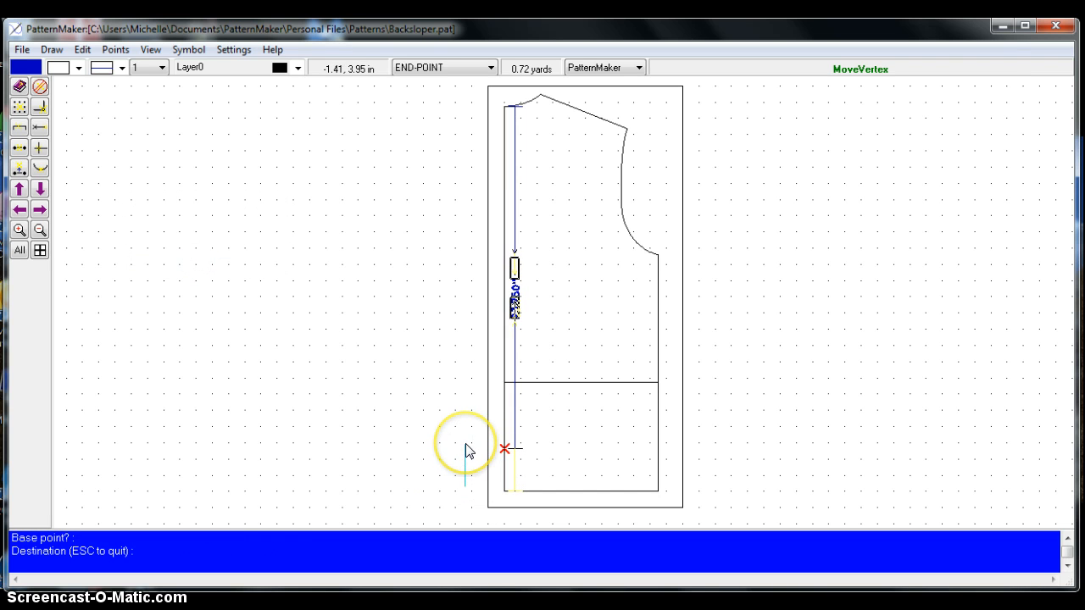
pyautogui.click(467, 450)
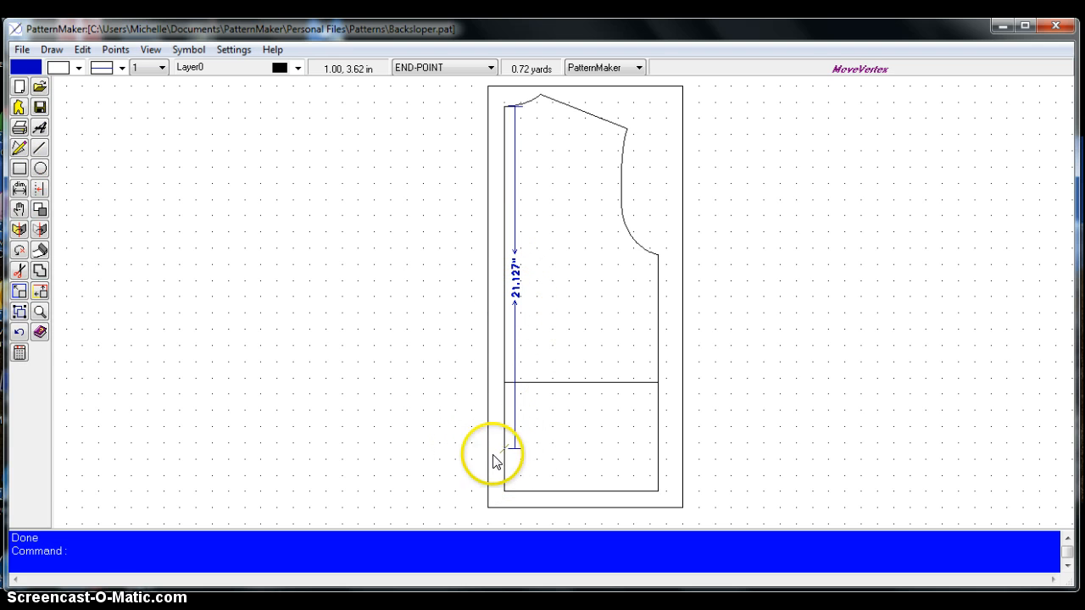
# Step: Undo the move of the dimension's vertex and leave the Move Vertex command
pyautogui.click(19, 332)
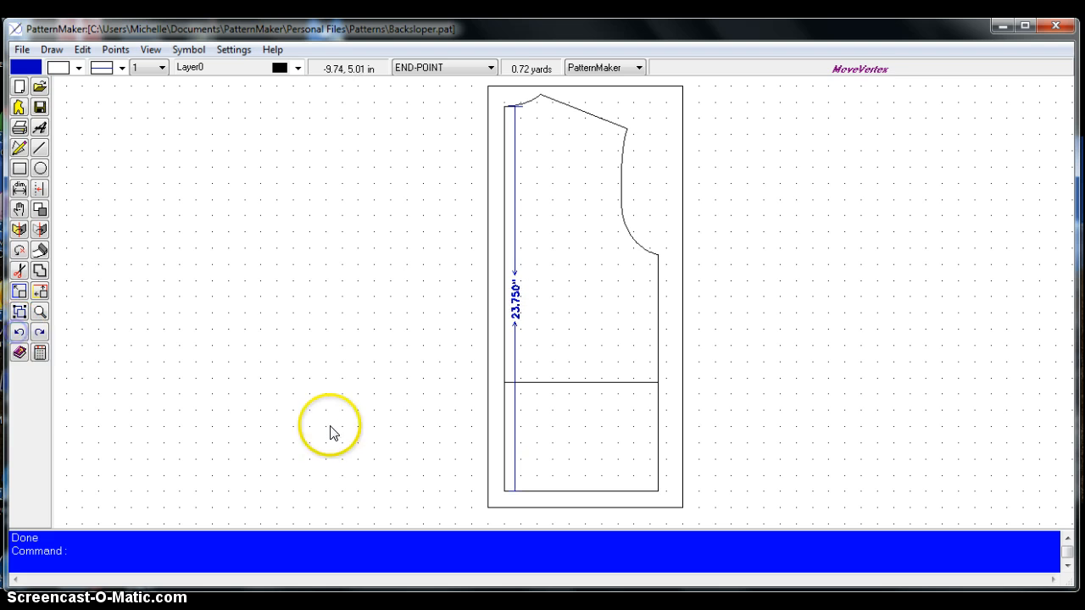
pyautogui.rightClick(333, 436)
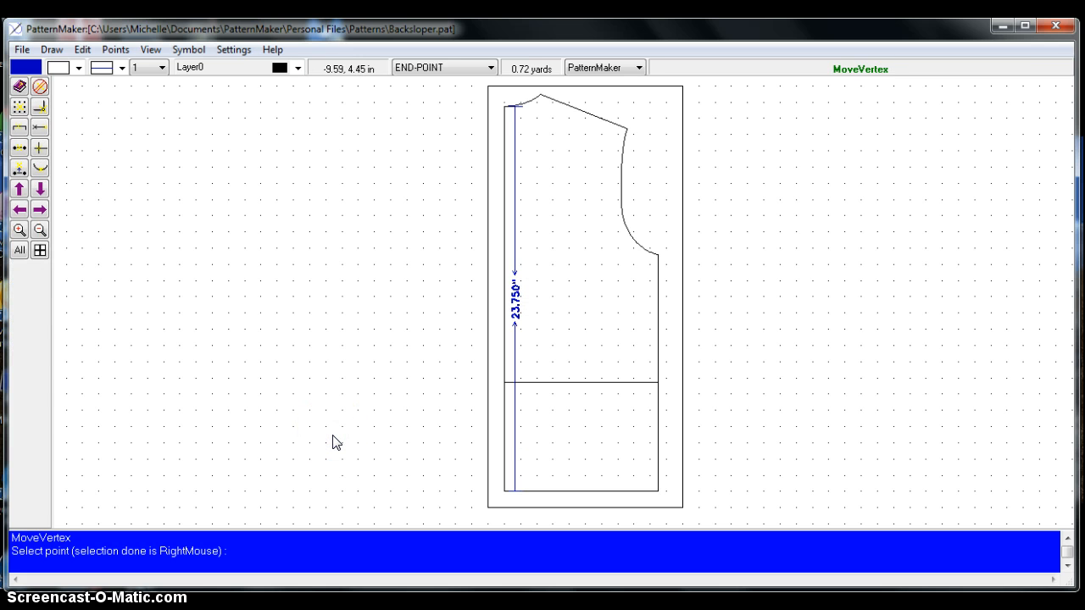
pyautogui.rightClick(332, 441)
pyautogui.click(335, 394)
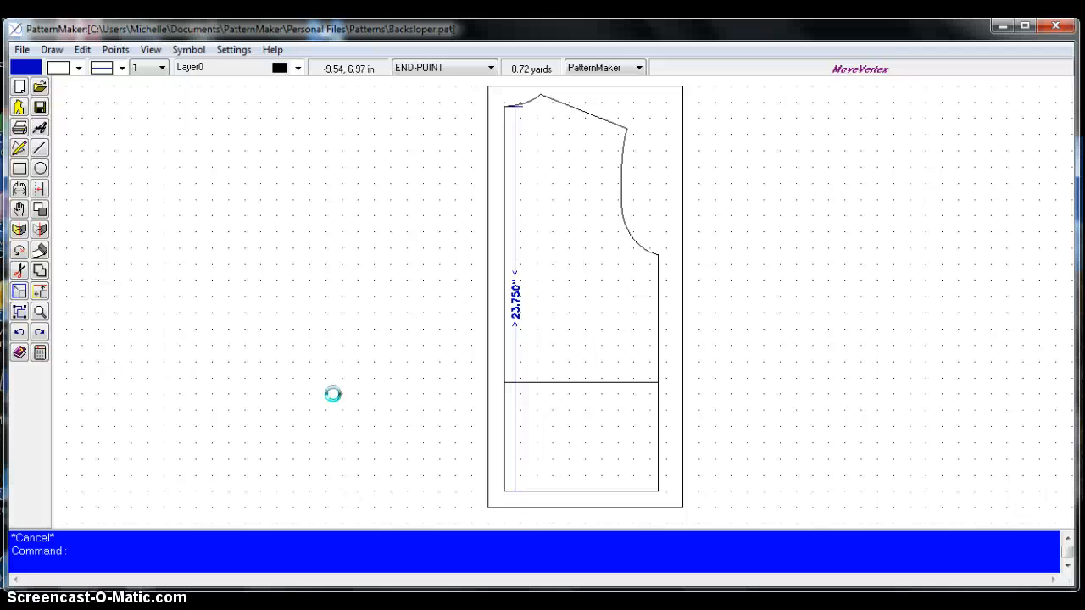
# Step: Add the text "Back Sloper" at size 1 and angle 0 just below the hem's center-back corner, with snapping off
pyautogui.click(41, 127)
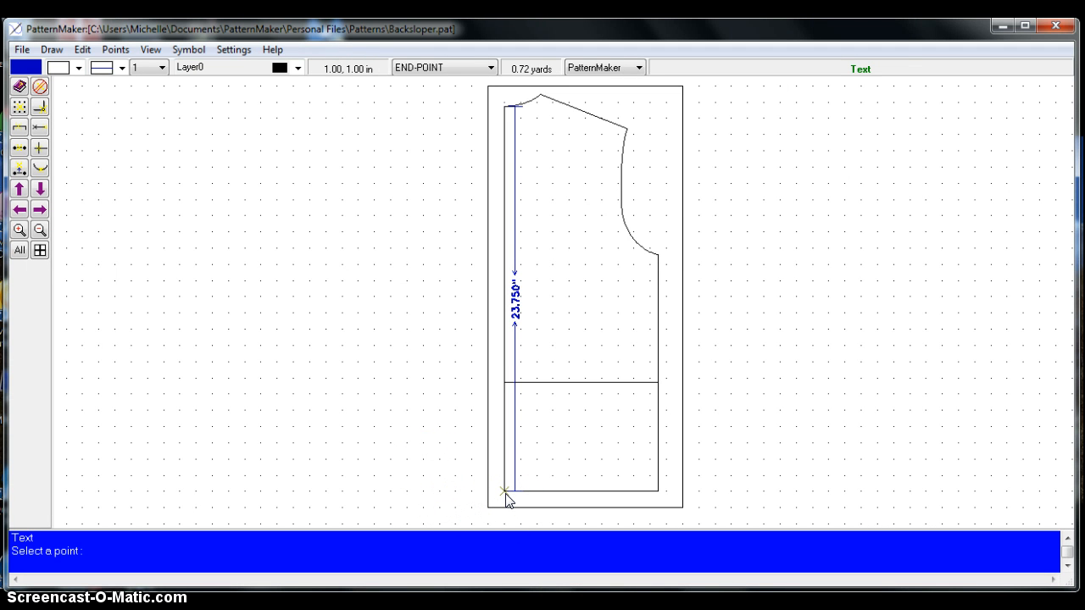
pyautogui.scroll(-1, 505, 498)
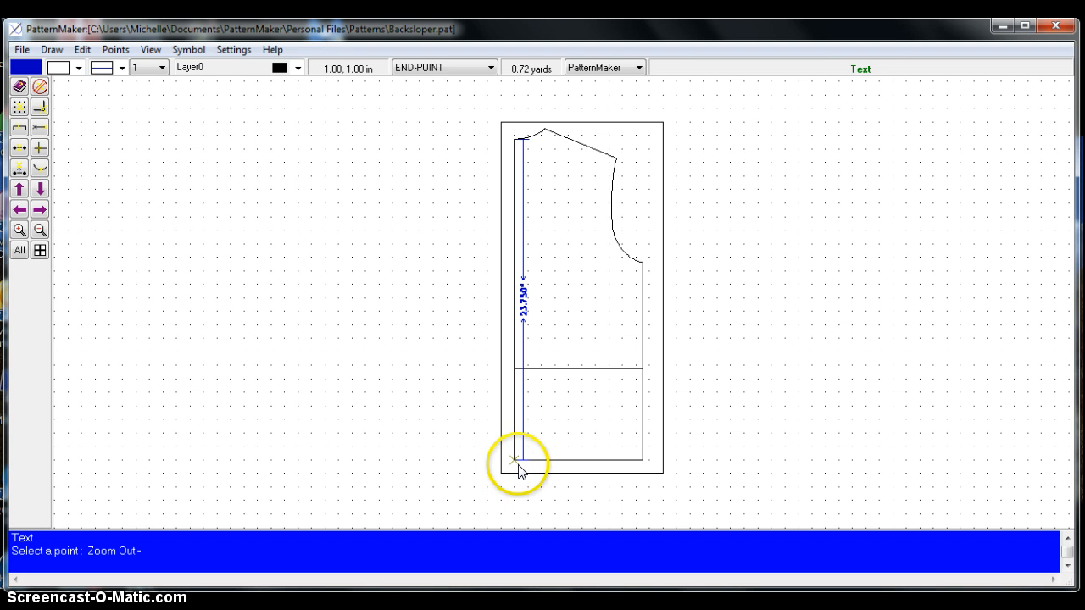
pyautogui.click(523, 466)
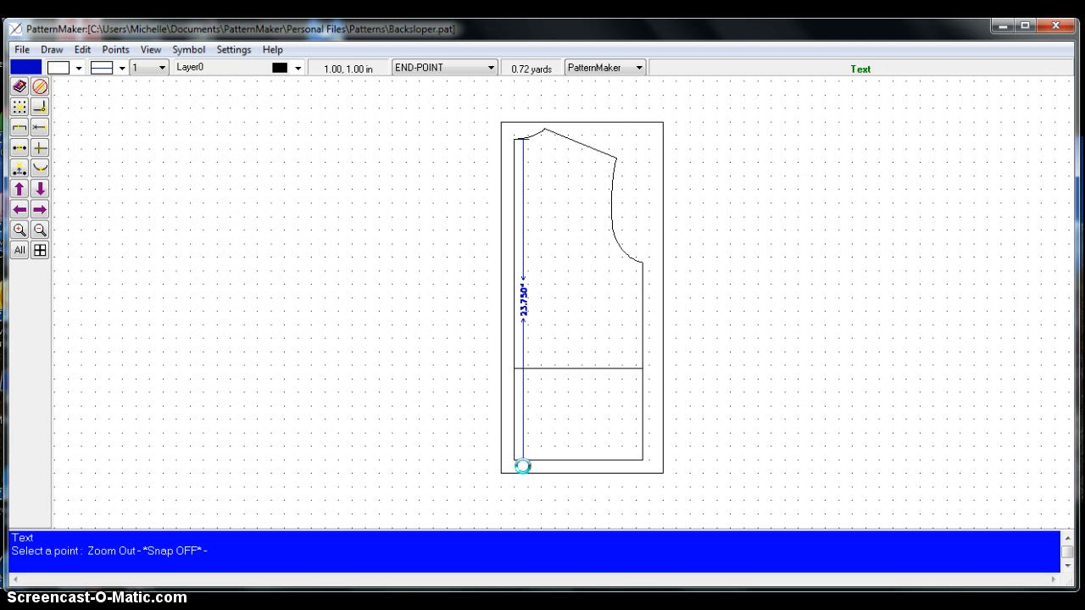
pyautogui.click(516, 465)
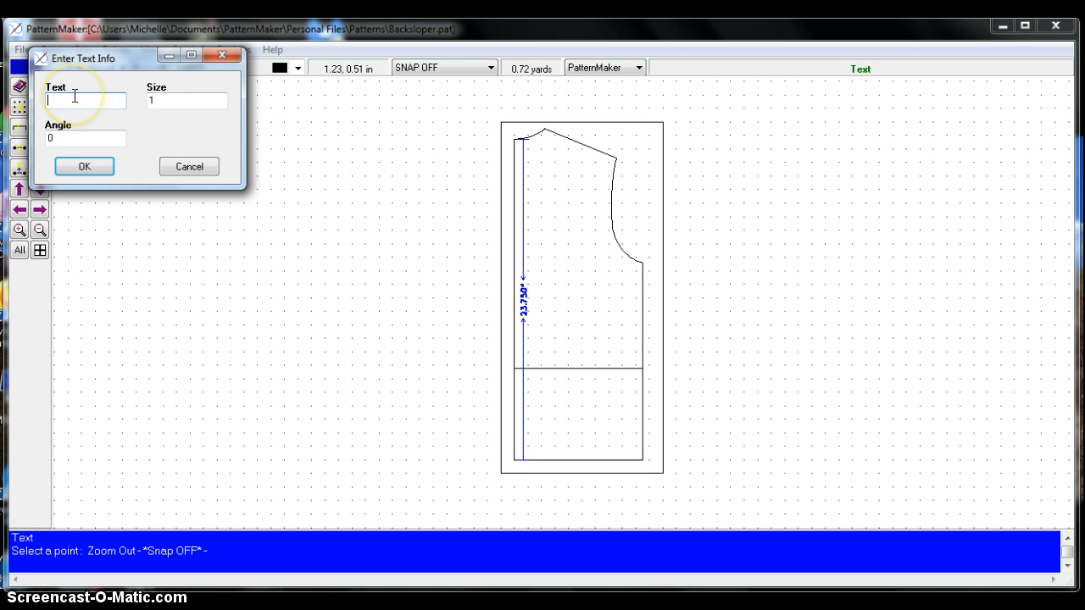
pyautogui.write('Back Sloper')
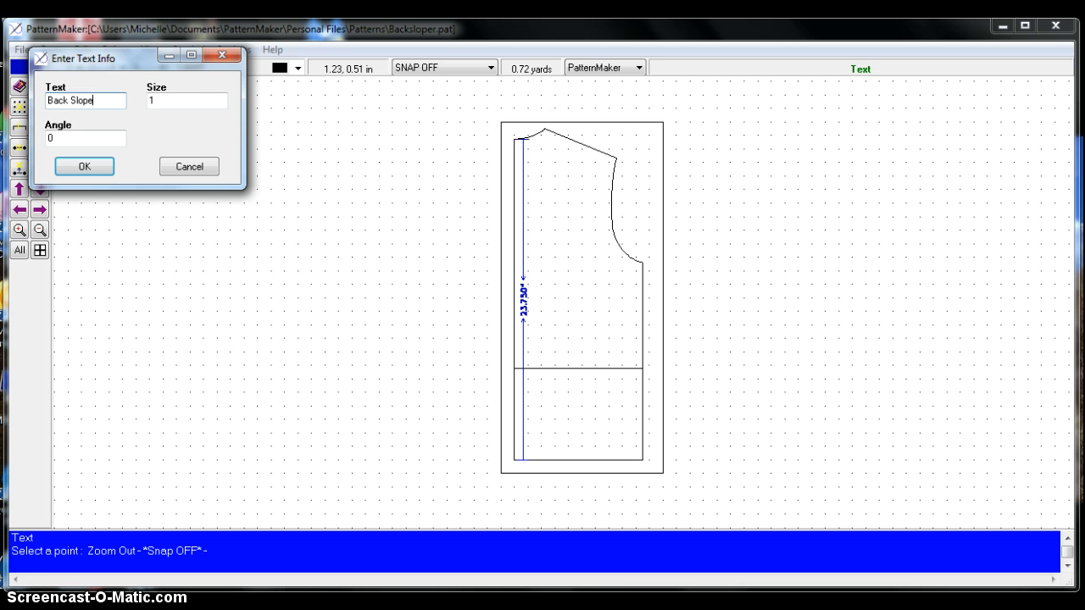
pyautogui.click(76, 165)
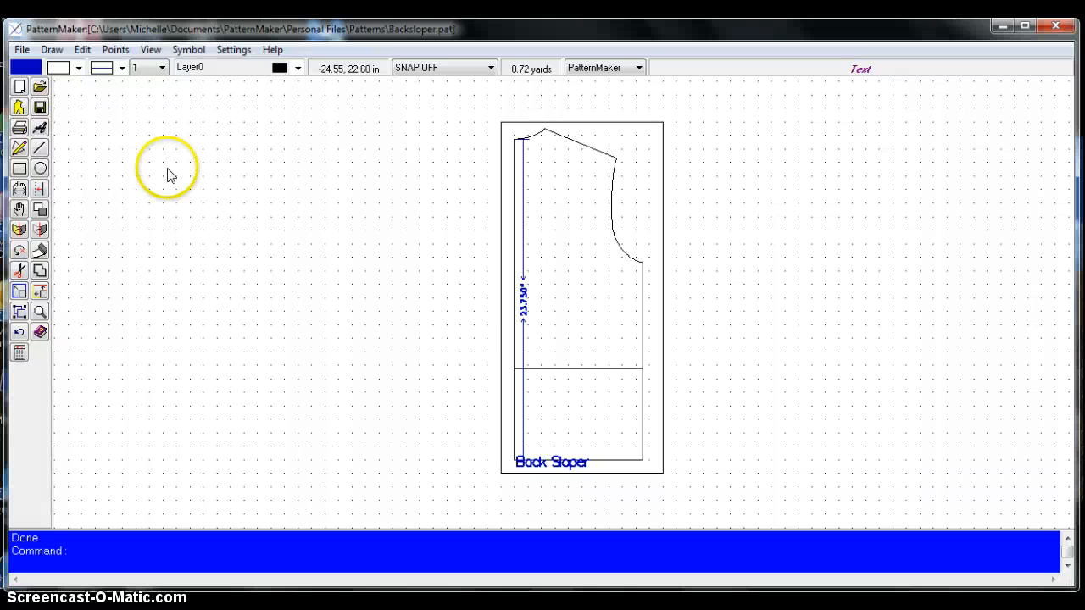
# Step: Add the text "Center Back" at size .5 and angle 90 just outside the long straight edge, beside the dimension label
pyautogui.click(509, 324)
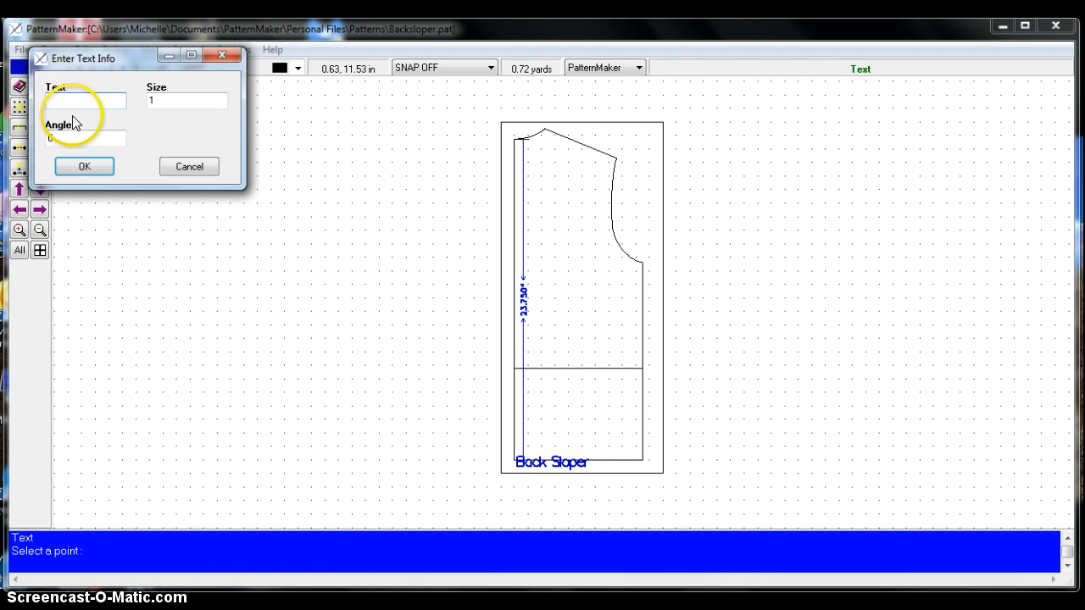
pyautogui.click(69, 99)
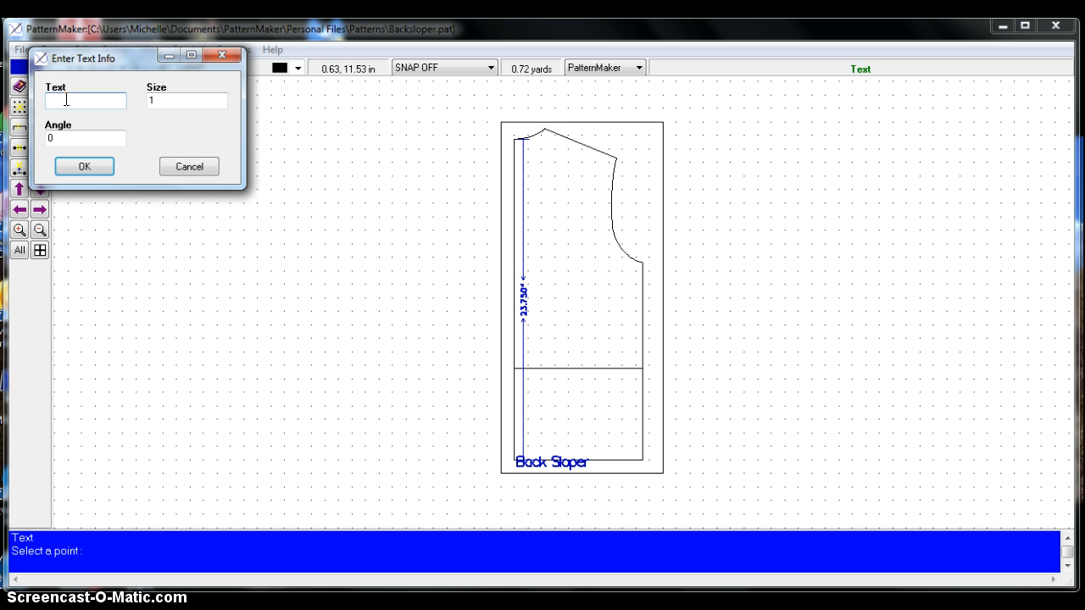
pyautogui.write('Center Back')
pyautogui.press('Tab')
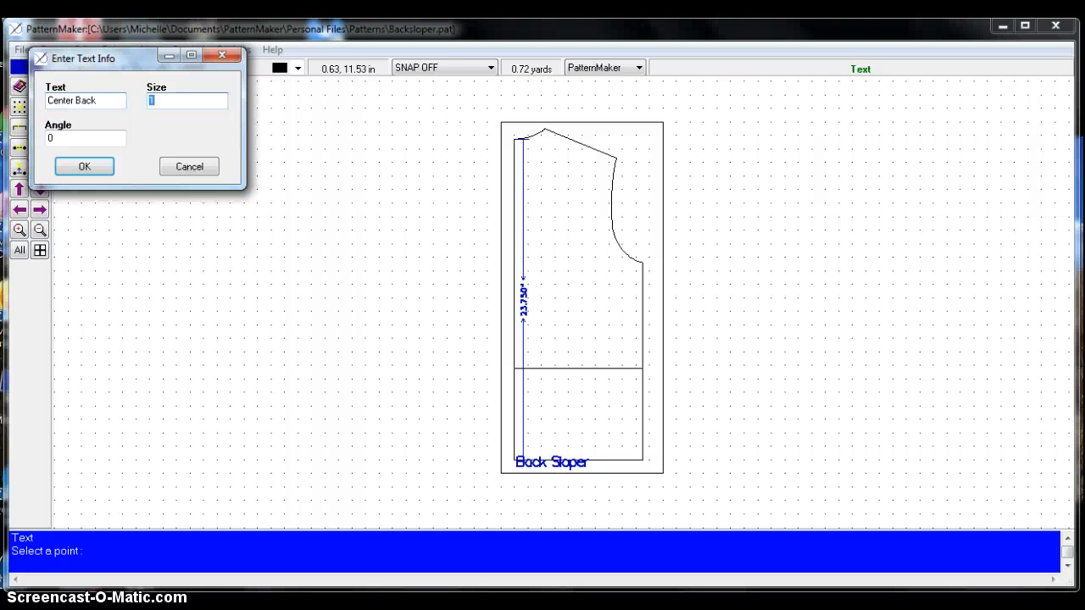
pyautogui.press('Tab')
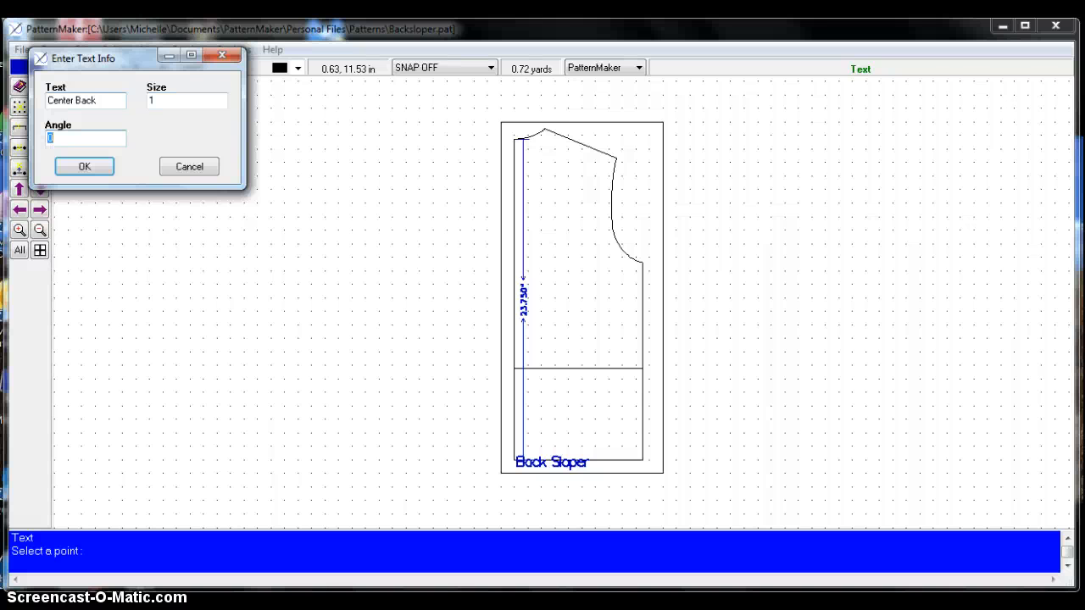
pyautogui.hotkey('shift', 'Tab')
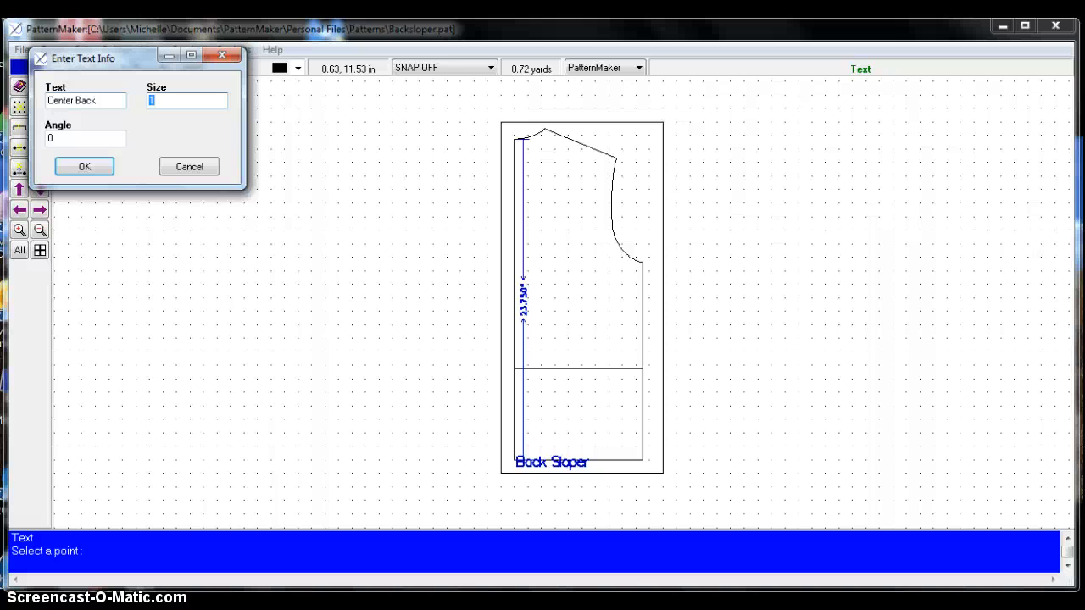
pyautogui.write('.5')
pyautogui.press('Tab')
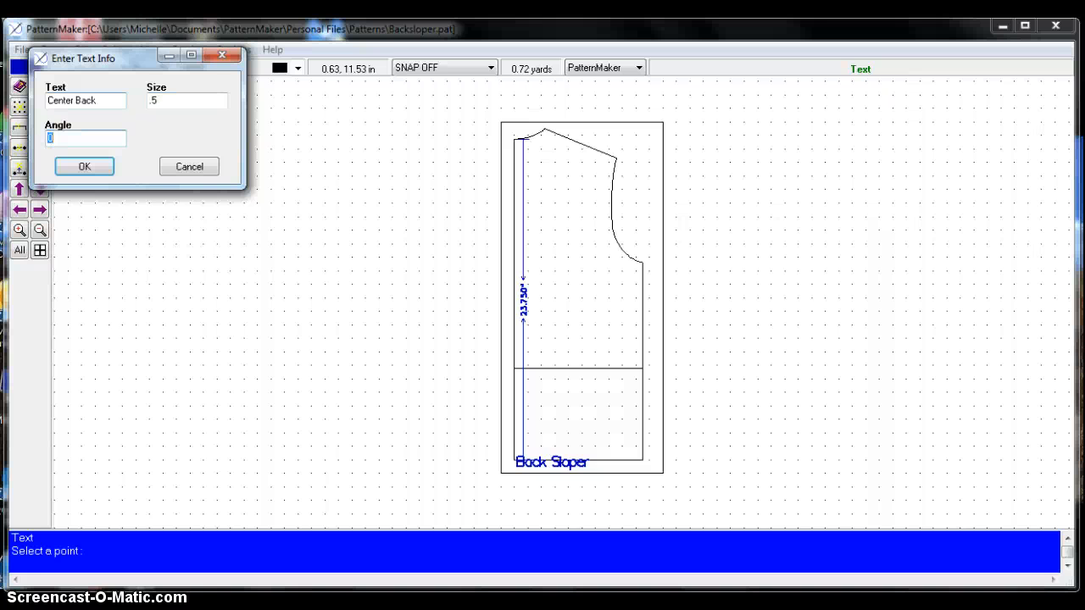
pyautogui.write('90')
pyautogui.press('Return')
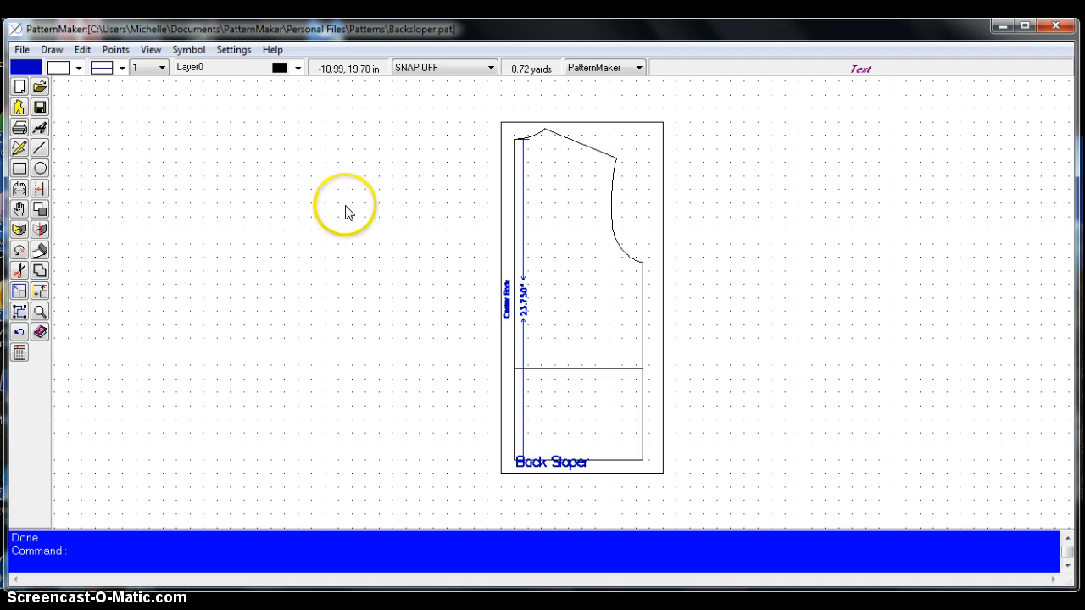
# Step: Add the text "Center Back neckline" at size 0.5 and angle 90 at the sloper's center-back neck corner, with end-point snapping
pyautogui.press('e')
pyautogui.click(516, 139)
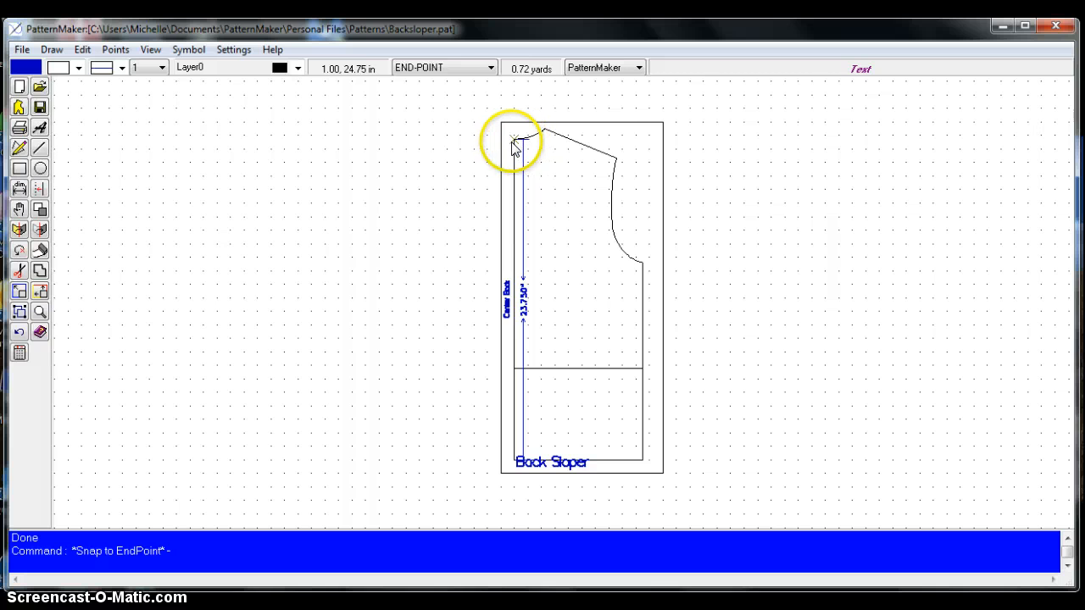
pyautogui.click(514, 140)
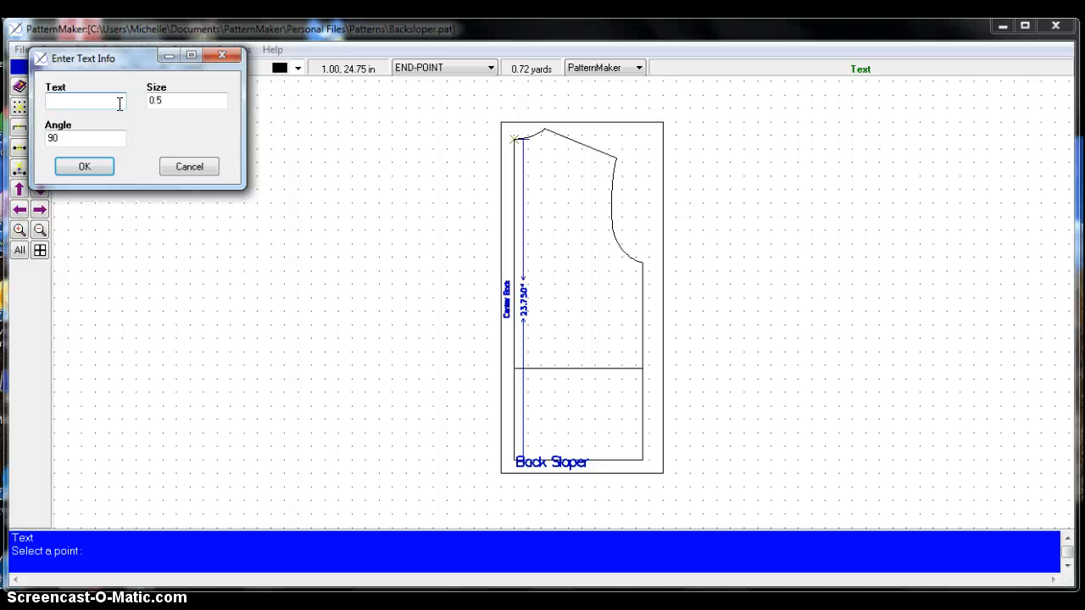
pyautogui.write('Center Back neckline')
pyautogui.press('Return')
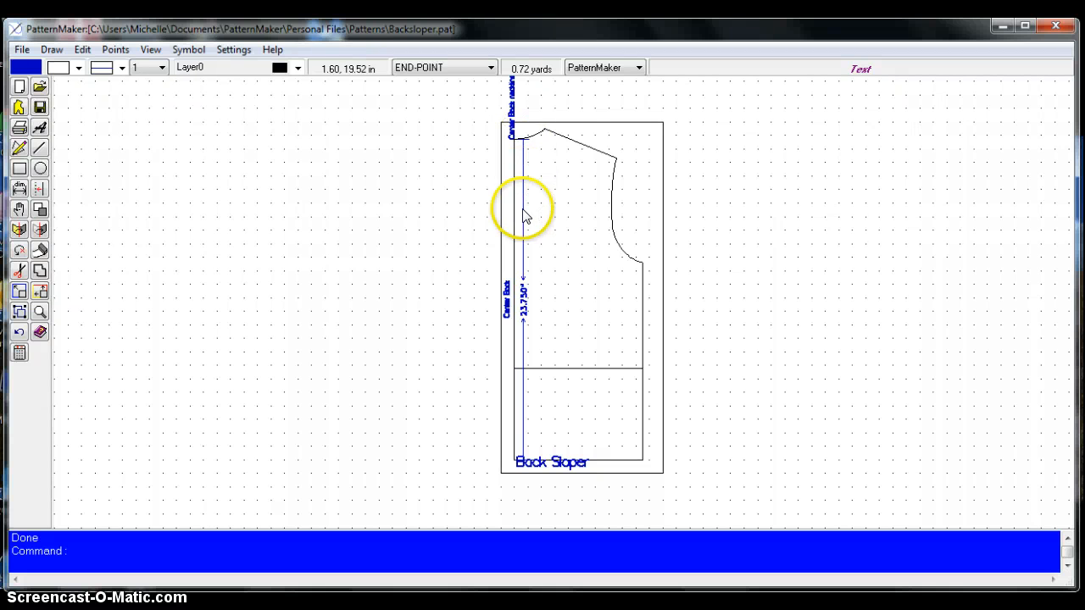
pyautogui.rightClick(518, 465)
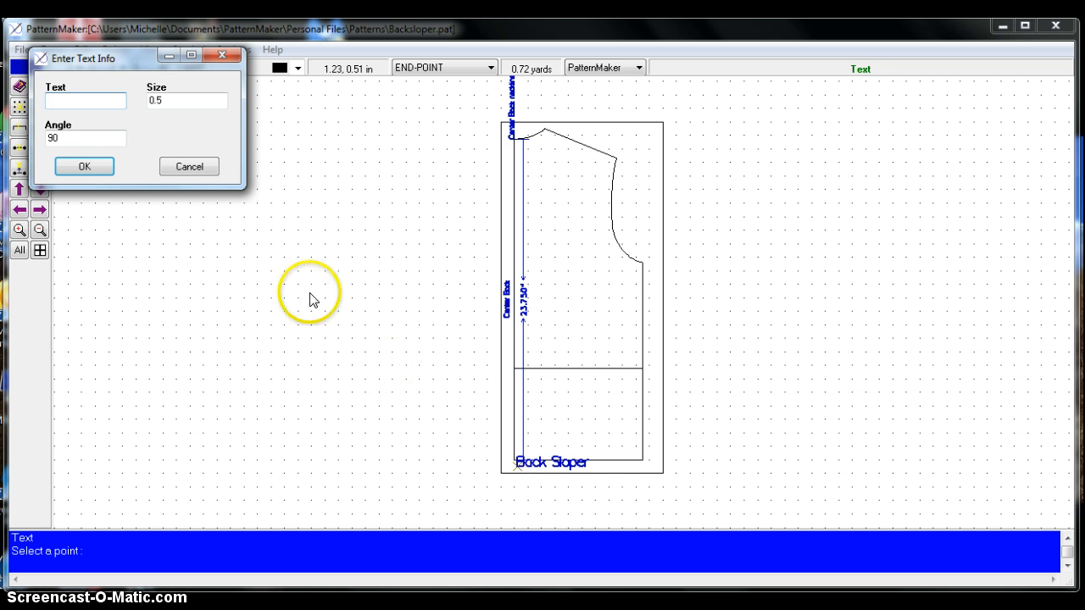
pyautogui.click(182, 167)
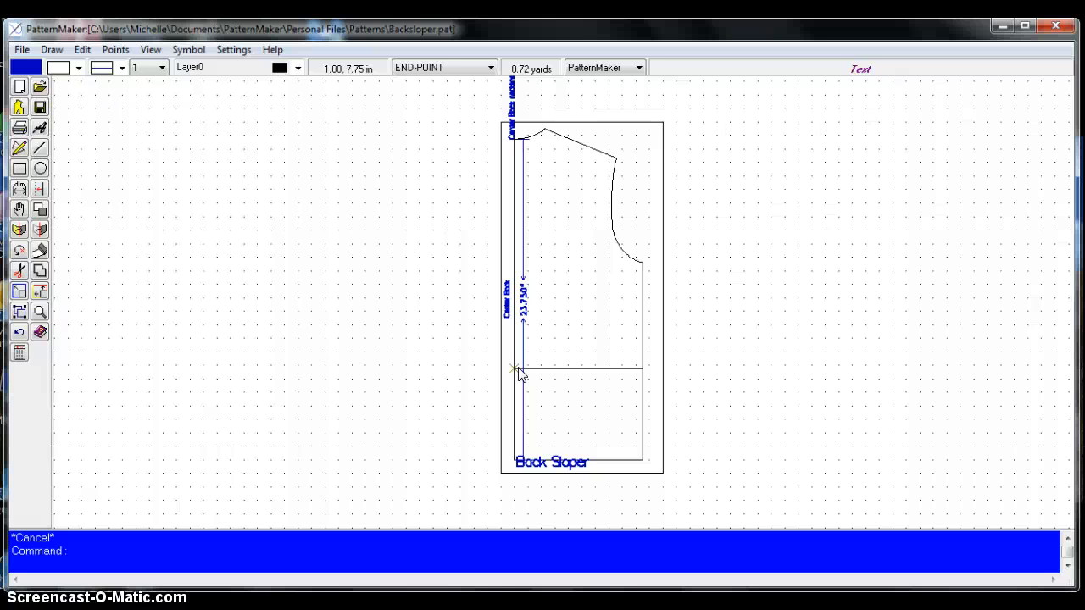
pyautogui.click(518, 370)
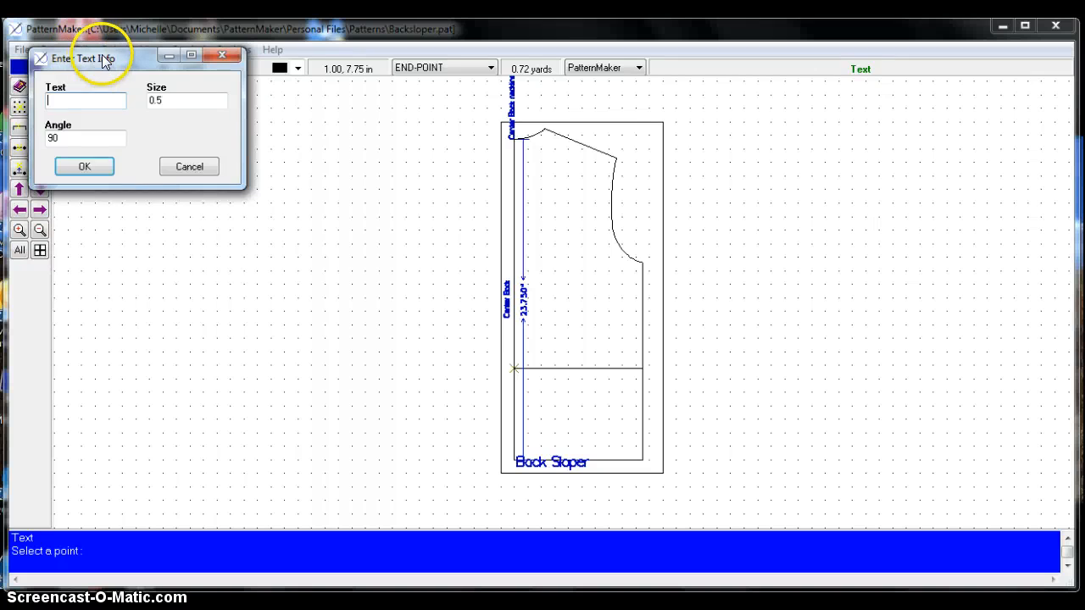
pyautogui.moveTo(102, 55); pyautogui.dragTo(278, 143)
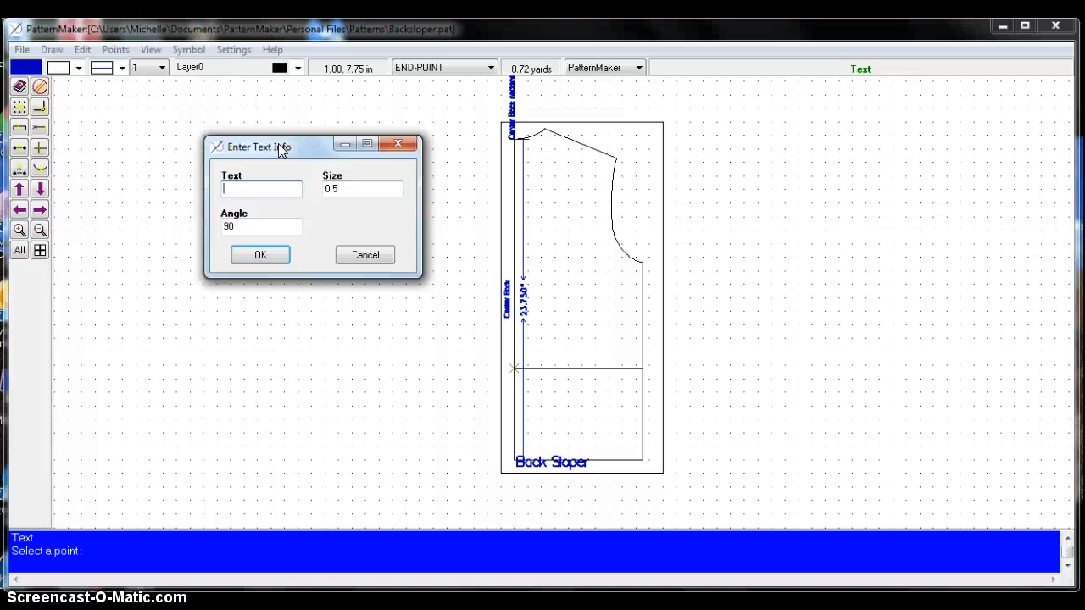
pyautogui.click(350, 254)
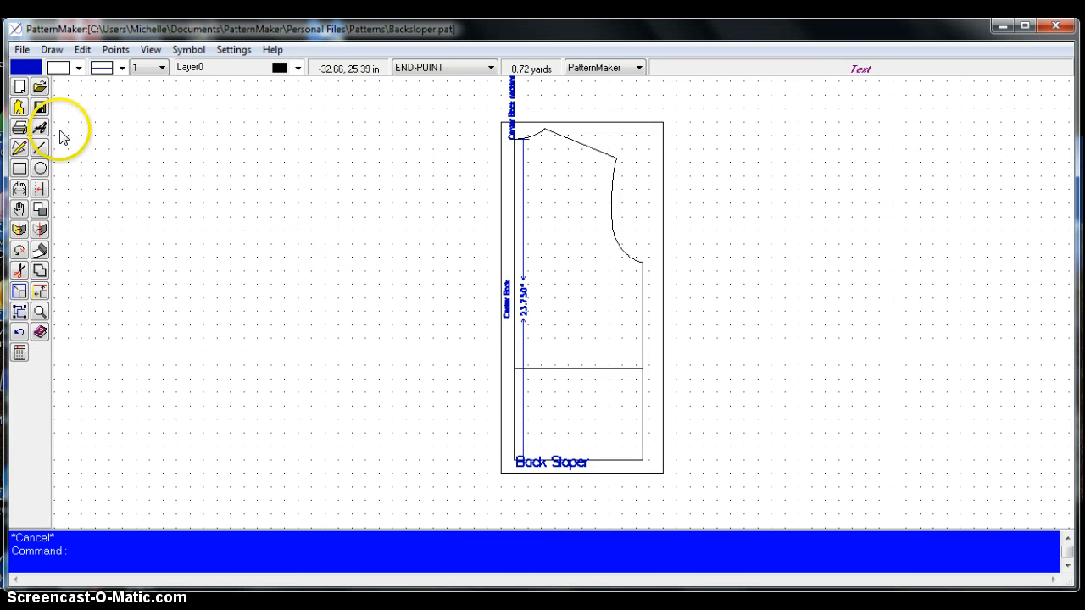
# Step: Move the "Back Sloper" text up and slightly right so it sits inside the sloper just above the hem
pyautogui.click(21, 209)
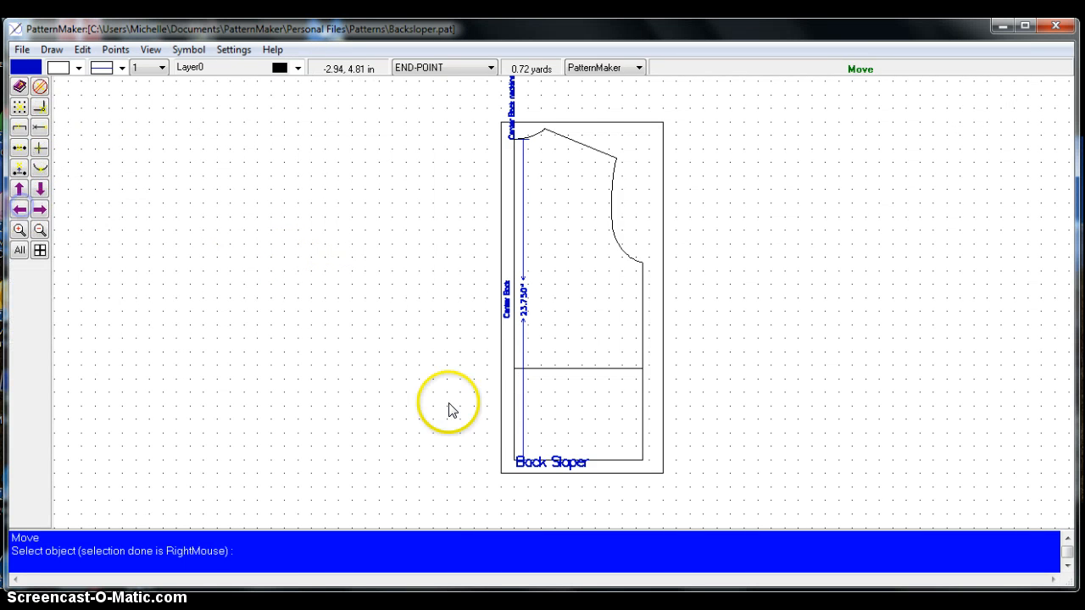
pyautogui.click(529, 465)
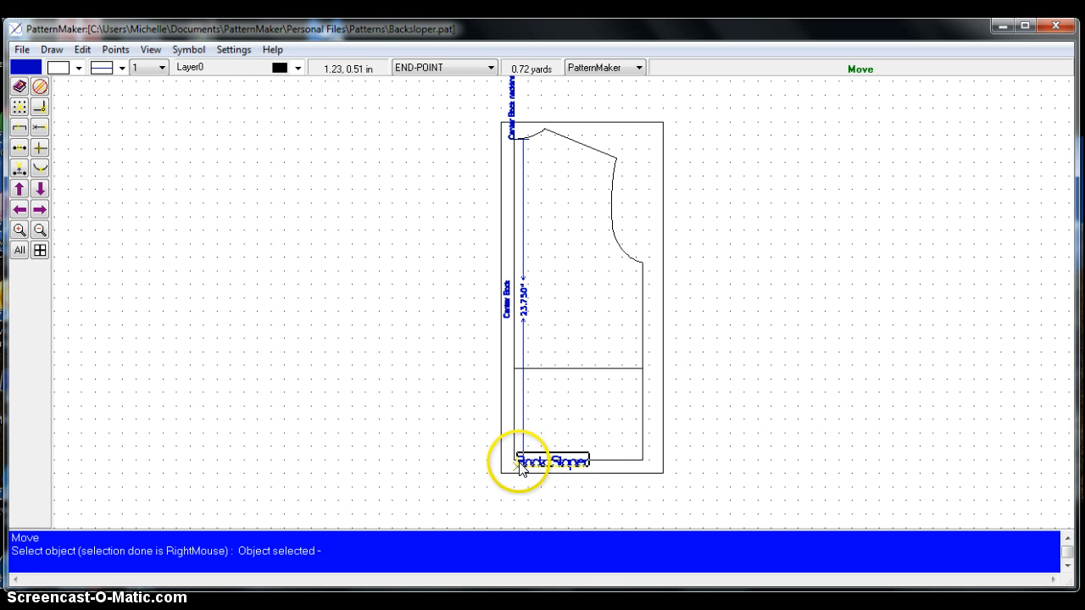
pyautogui.rightClick(395, 428)
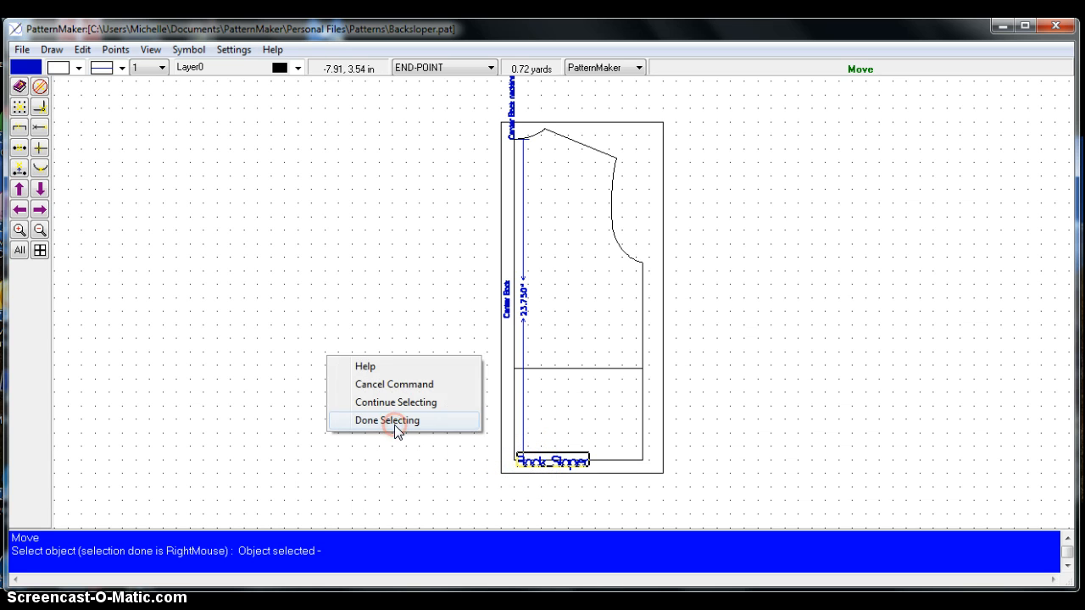
pyautogui.click(395, 418)
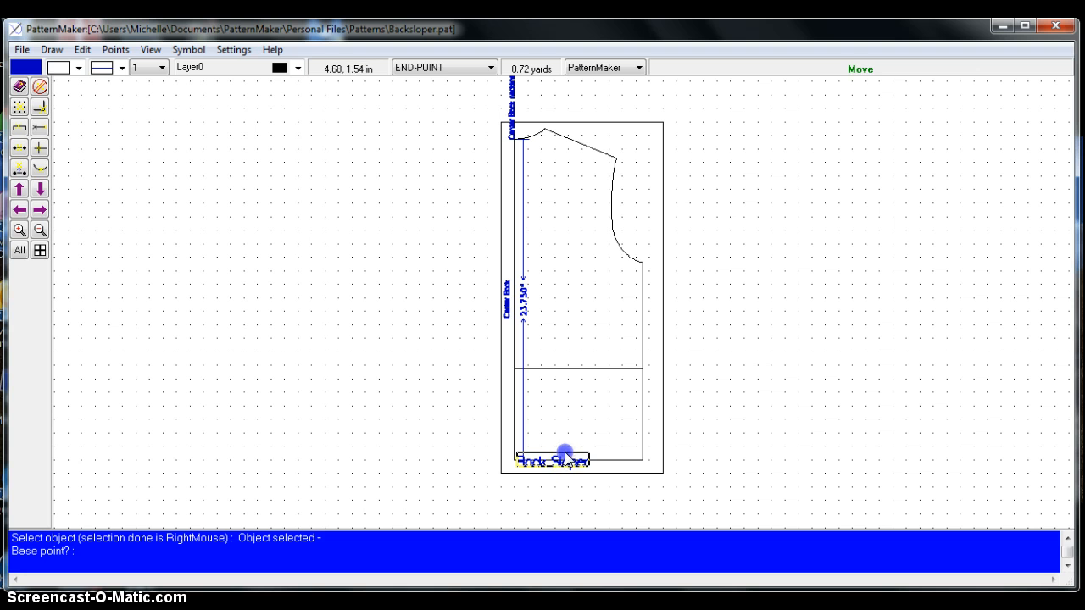
pyautogui.click(565, 451)
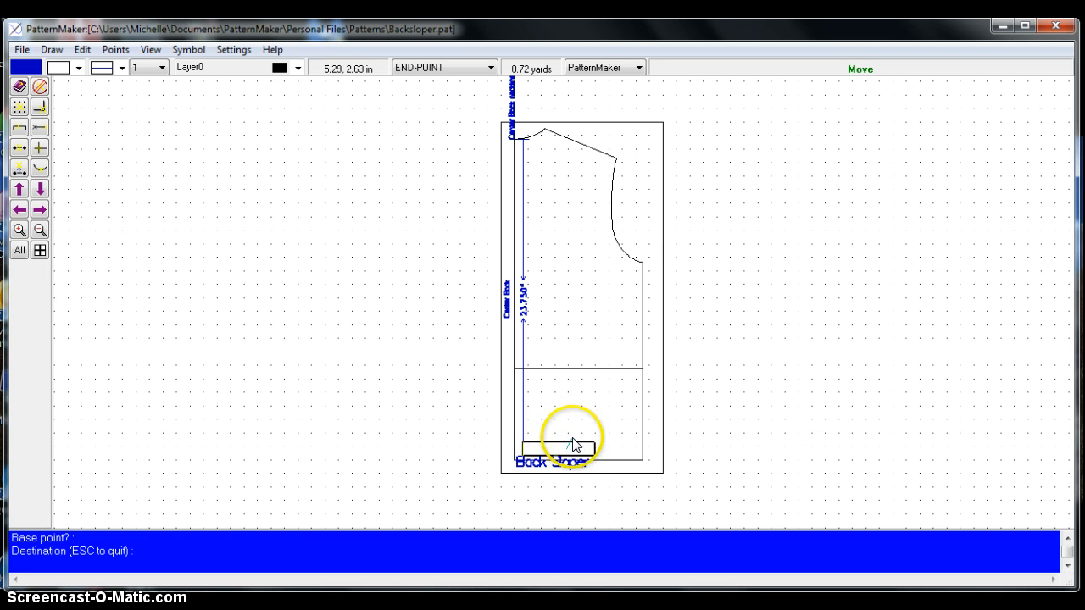
pyautogui.click(581, 434)
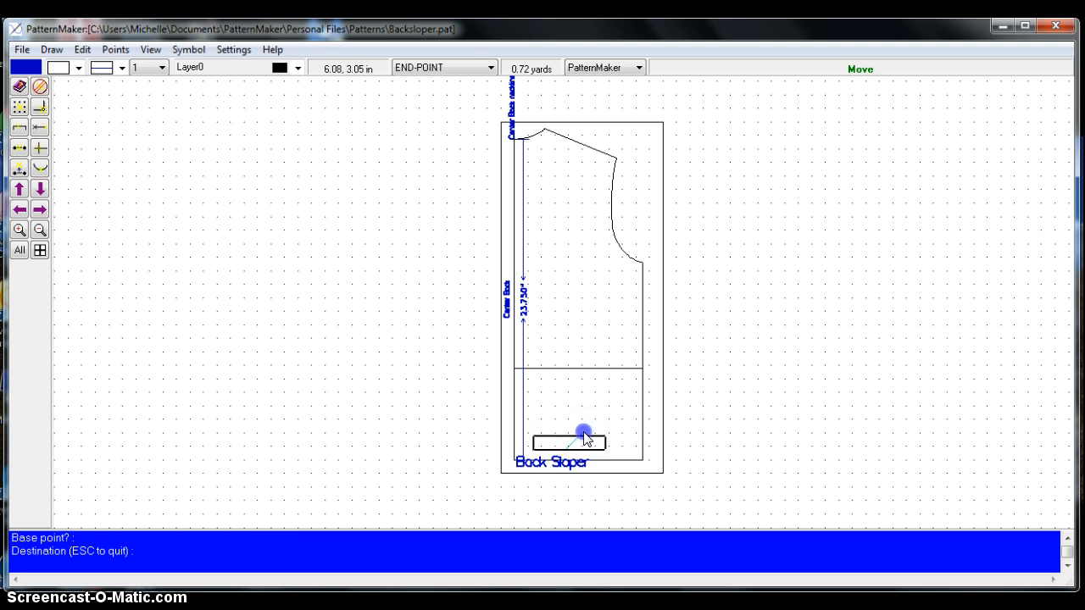
pyautogui.click(743, 434)
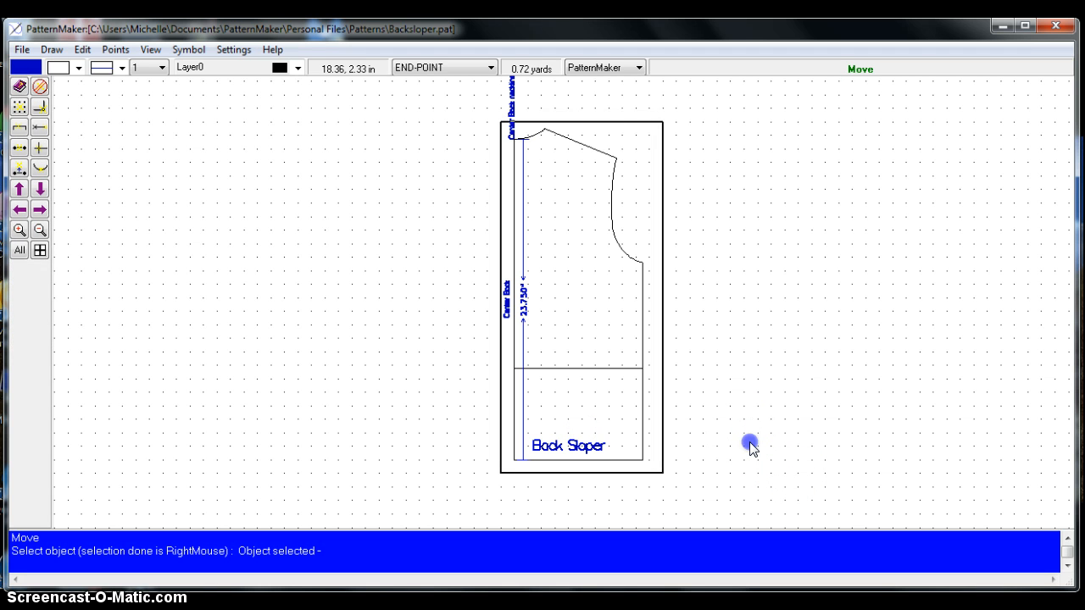
pyautogui.click(751, 441)
pyautogui.rightClick(749, 445)
pyautogui.click(767, 399)
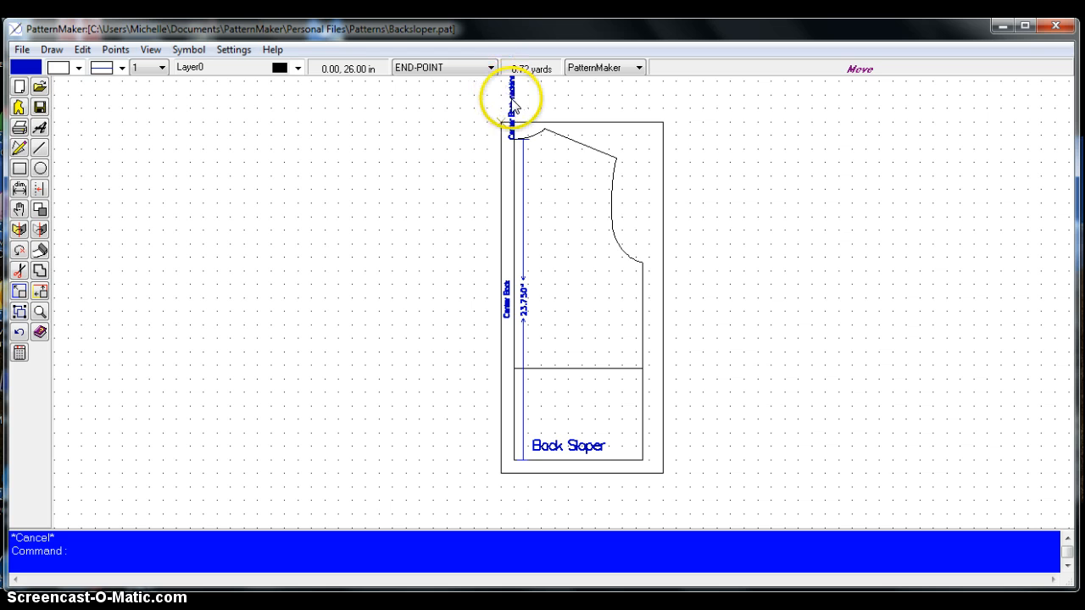
# Step: Move only the "Center Back neckline" text about 2.5 inches right and 1.3 inches down, beside the neck-shoulder point
pyautogui.click(513, 136)
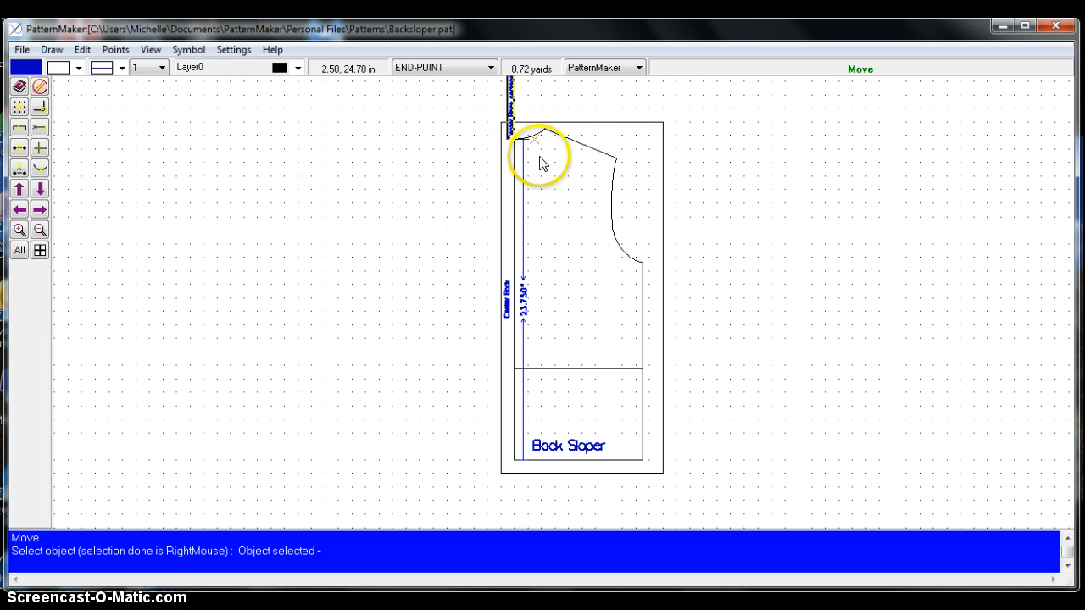
pyautogui.click(537, 160)
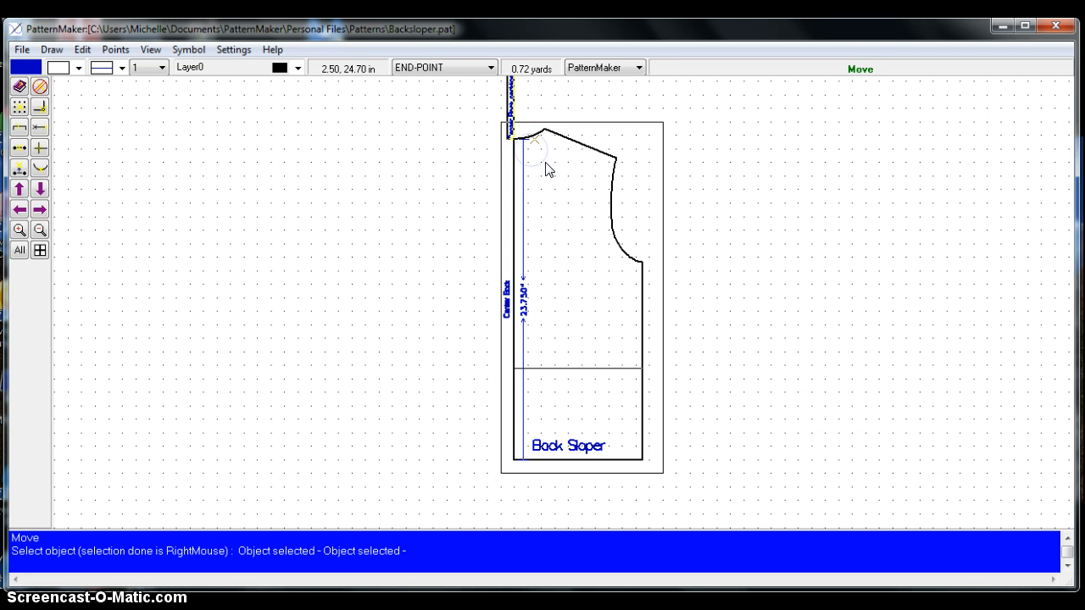
pyautogui.click(543, 159)
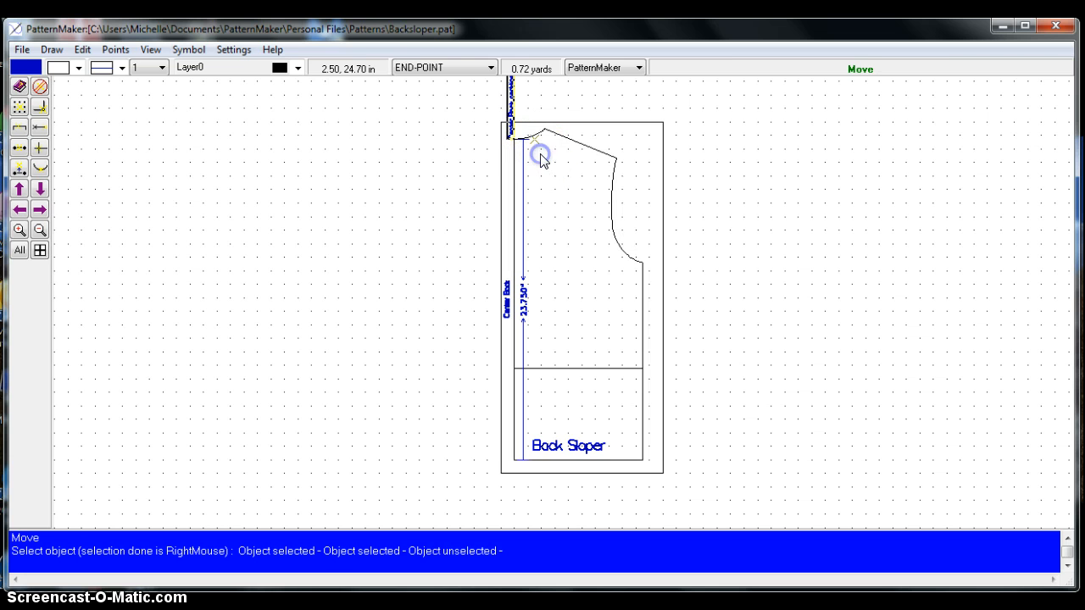
pyautogui.rightClick(444, 118)
pyautogui.click(439, 114)
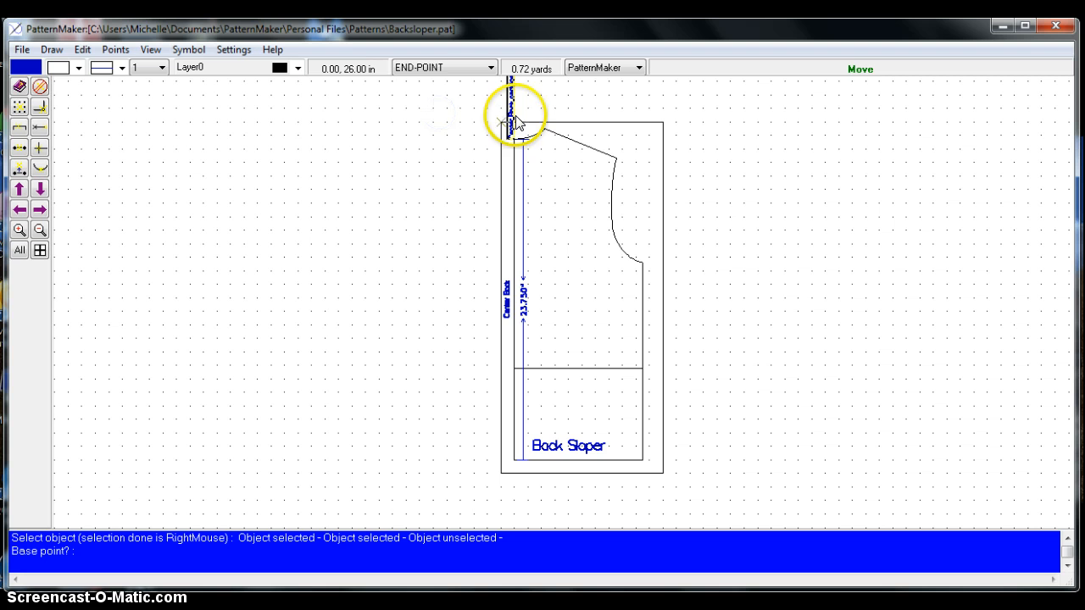
pyautogui.click(515, 121)
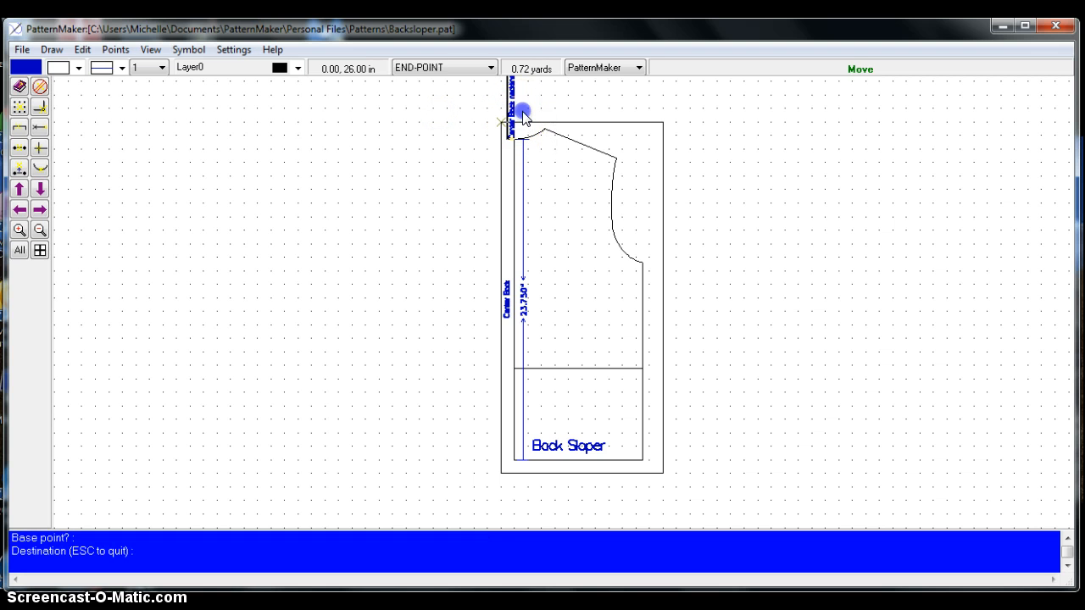
pyautogui.click(534, 159)
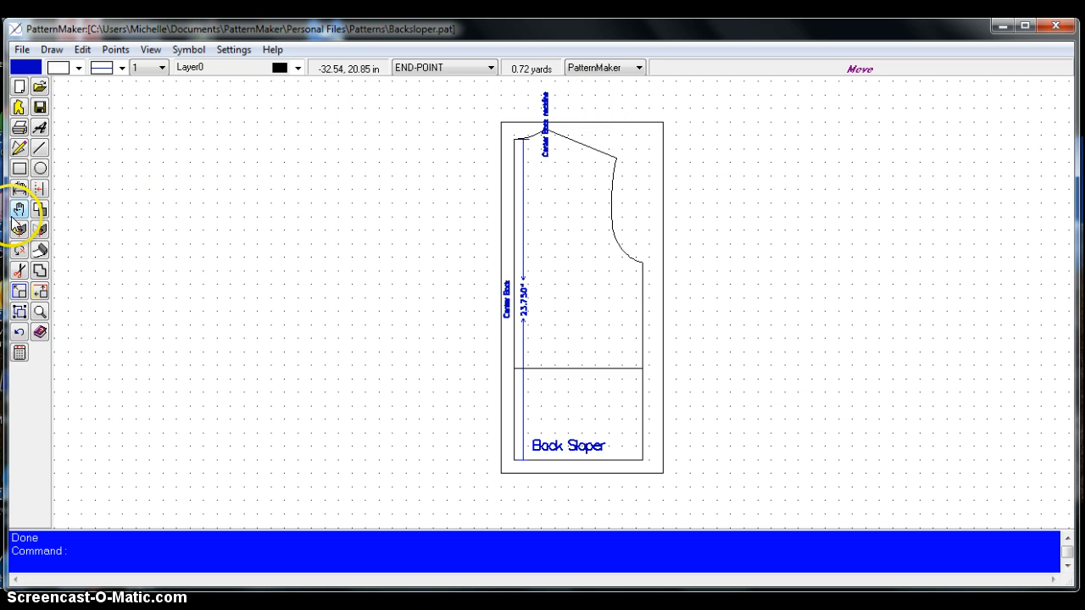
# Step: Rotate the "Center Back neckline" text about the sloper's neck-shoulder point
pyautogui.click(18, 252)
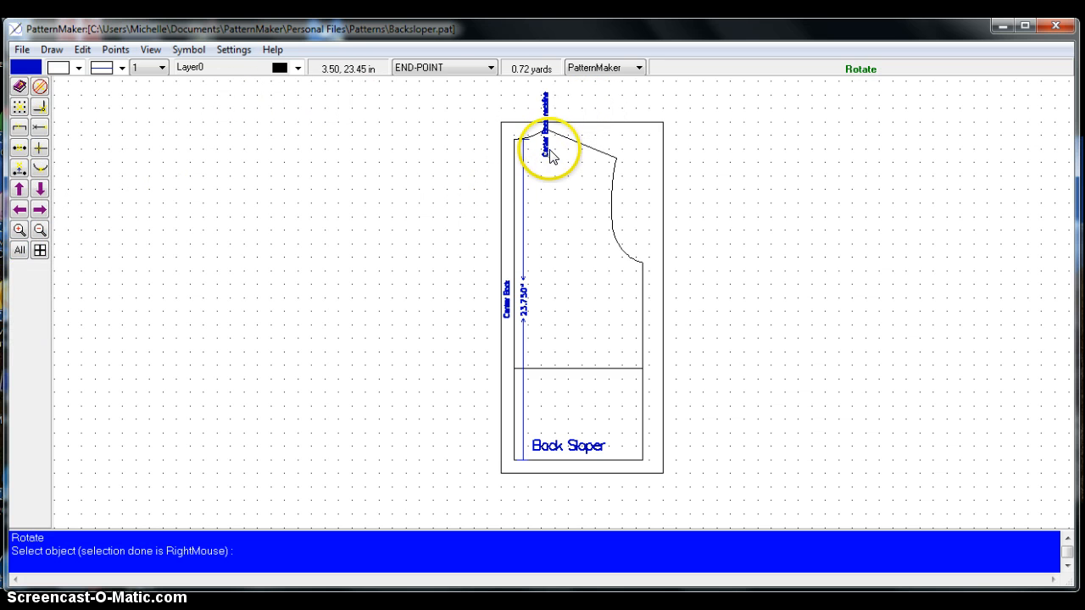
pyautogui.click(546, 159)
pyautogui.rightClick(559, 107)
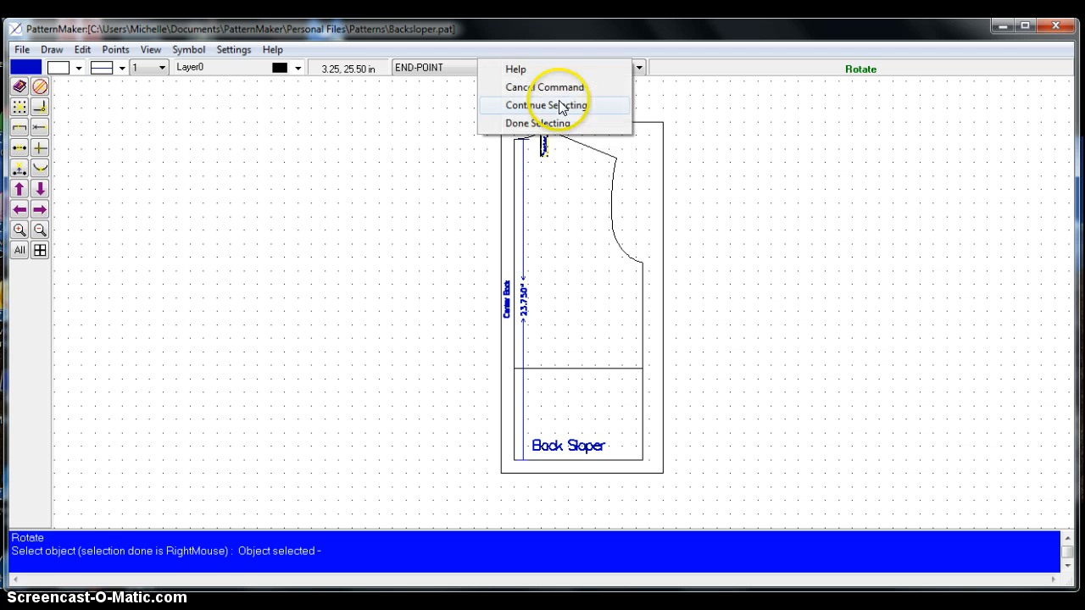
pyautogui.click(555, 123)
pyautogui.click(552, 103)
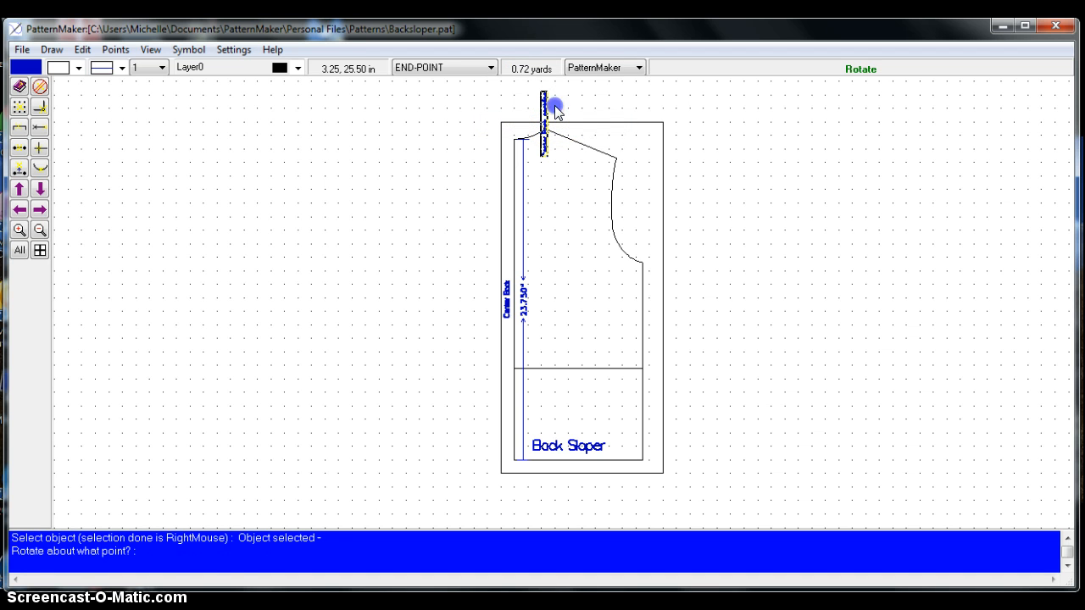